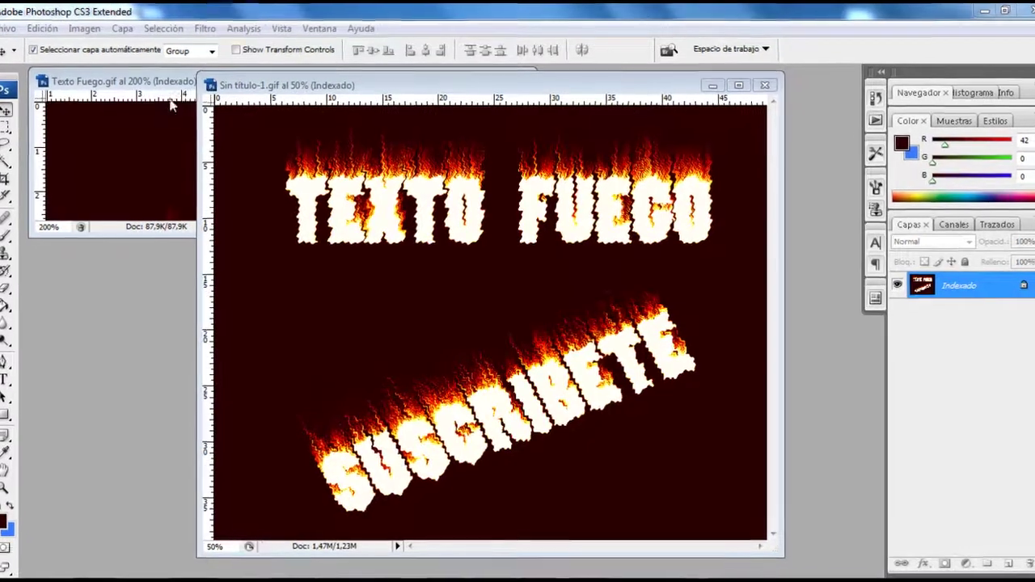
Step: Rearrange and close the Texto Fuego.gif and Sin título-1.gif example image windows
left_click_drag(208, 236, 533, 239)
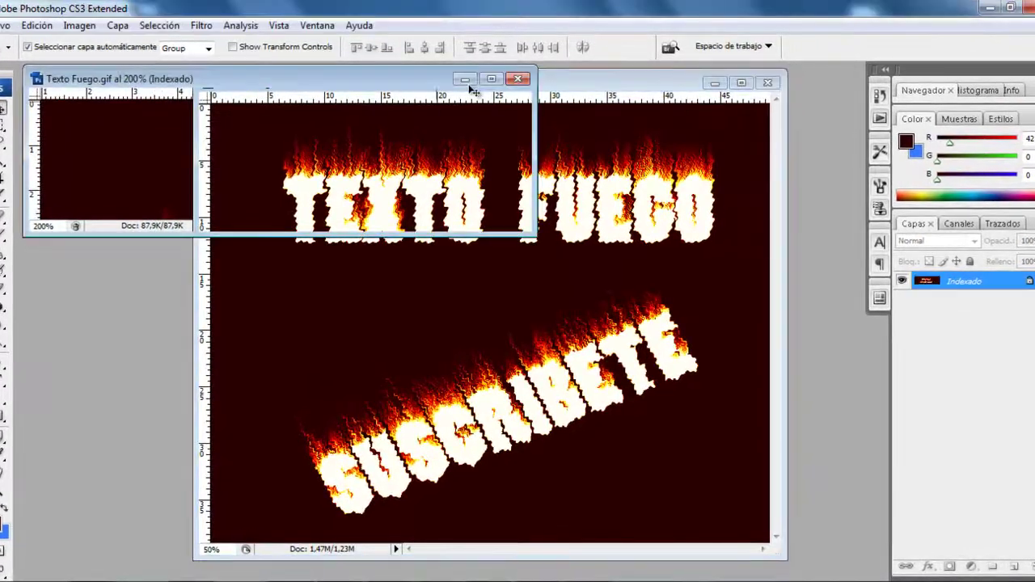
left_click_drag(473, 91, 796, 119)
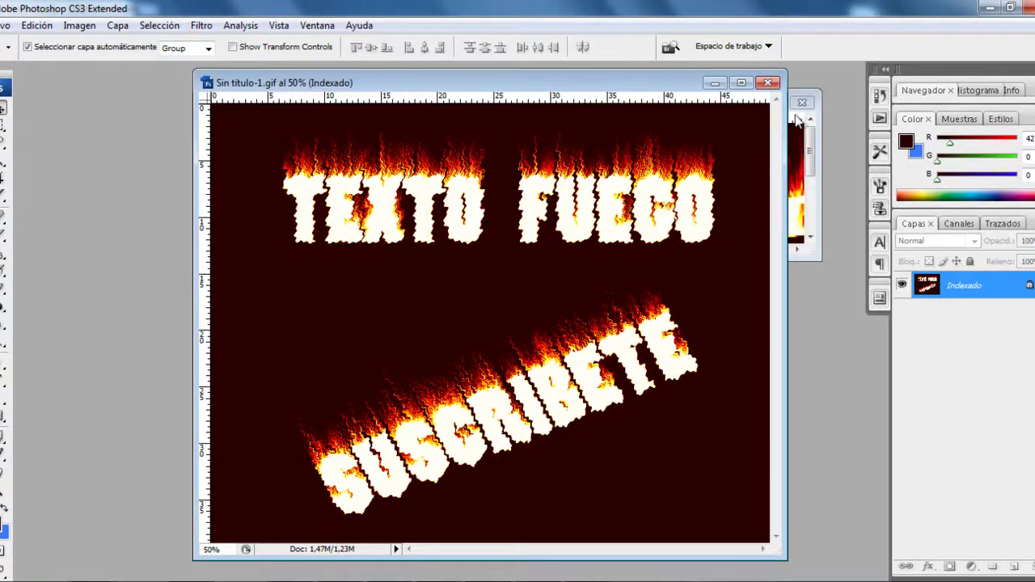
left_click(796, 120)
left_click(781, 102)
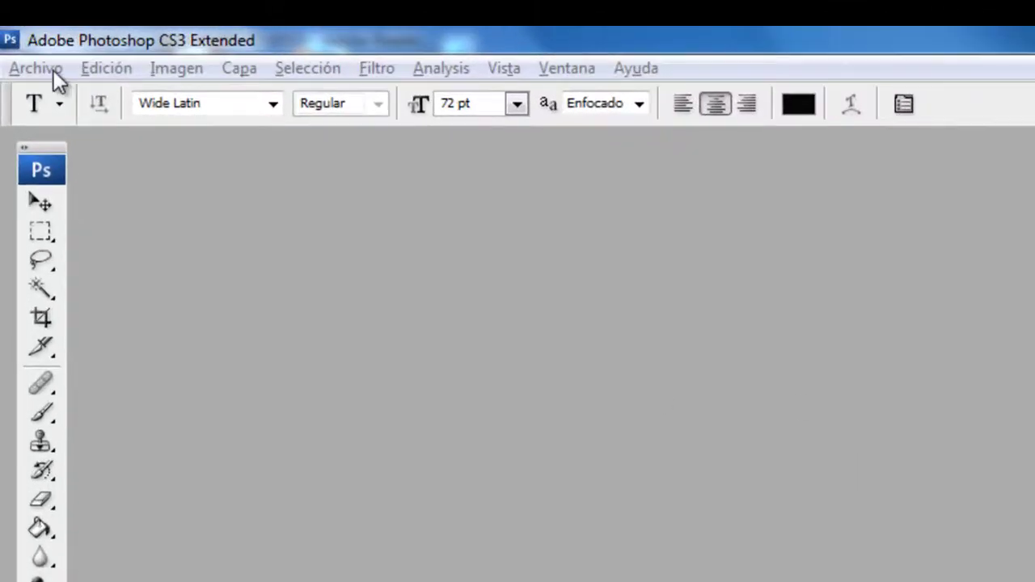
Step: Start a new document named 'Texto Fuego'
left_click(7, 30)
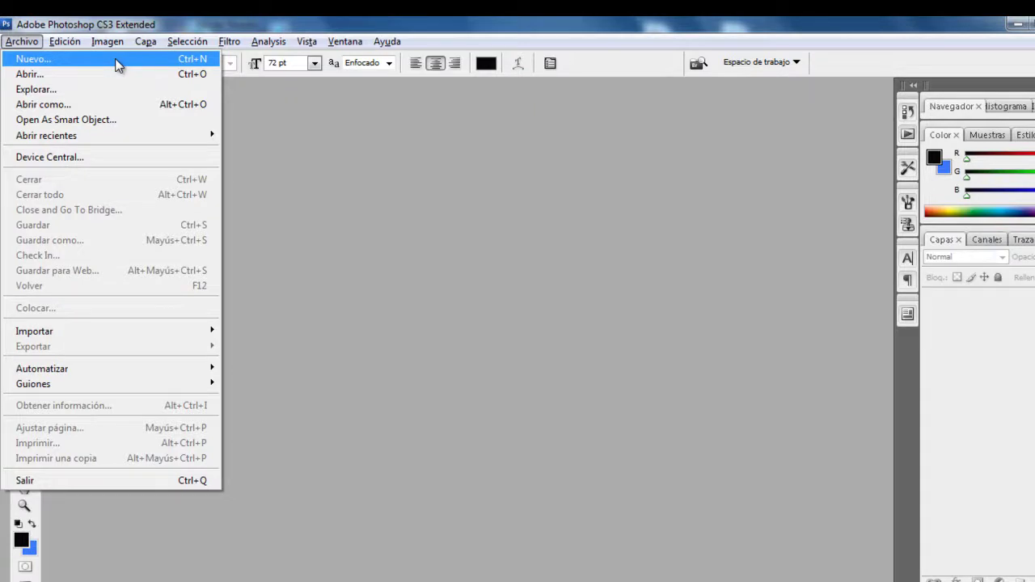
left_click(117, 61)
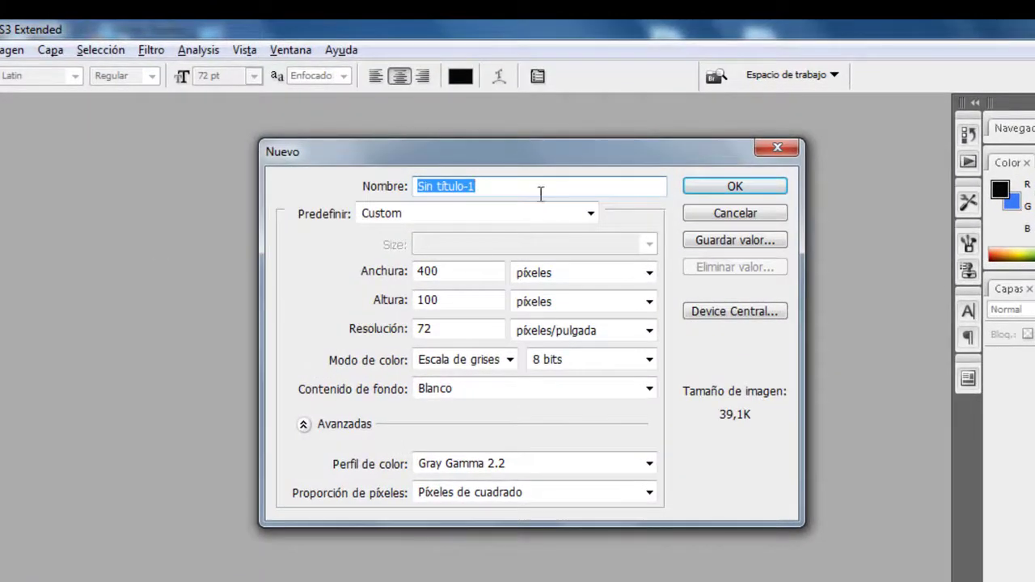
left_click(524, 194)
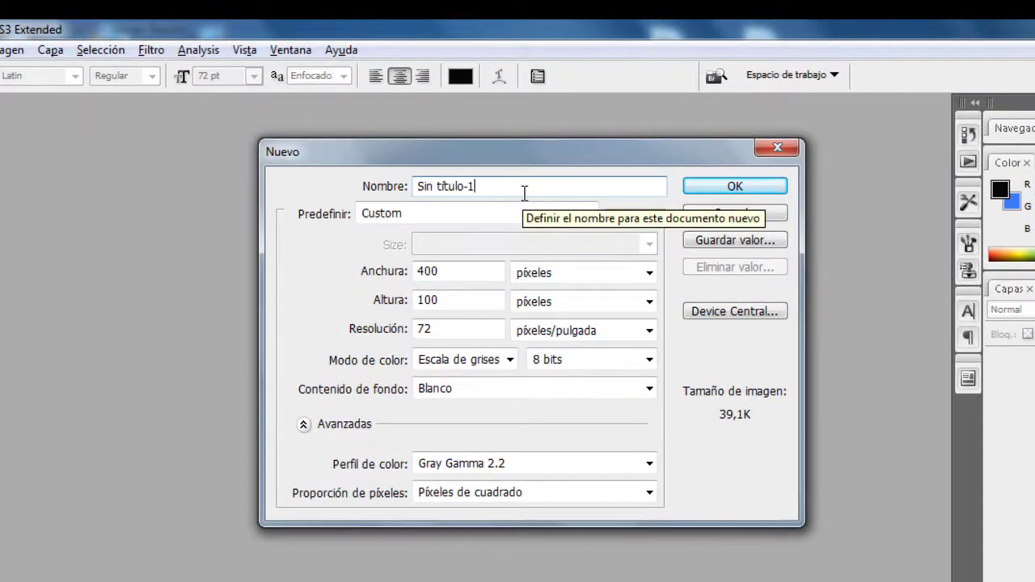
key("BackSpace")
key("BackSpace")
key("BackSpace")
key("BackSpace")
key("BackSpace")
key("BackSpace")
key("BackSpace")
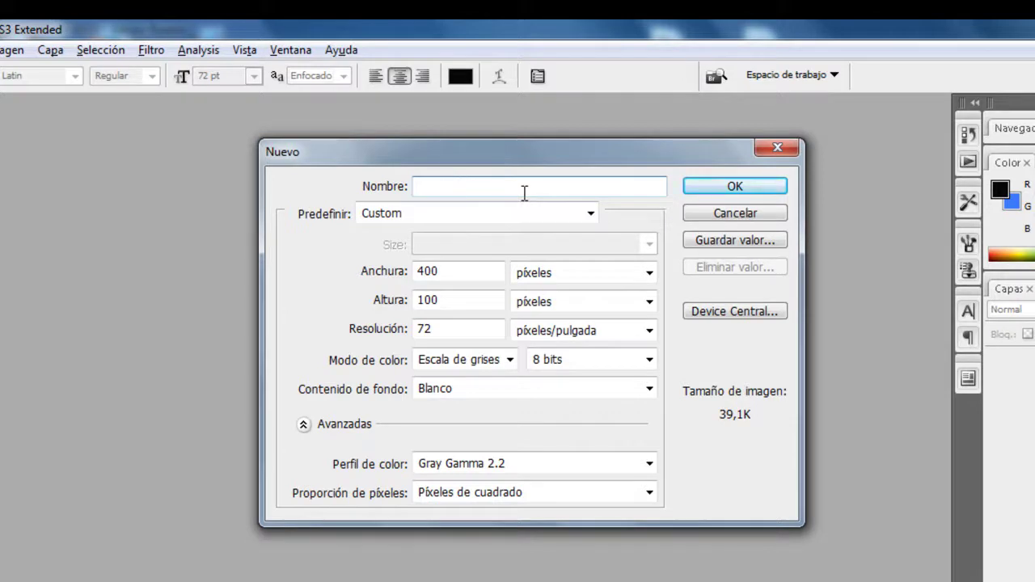
type("Tex")
type("to E")
key("BackSpace")
type("Fuego")
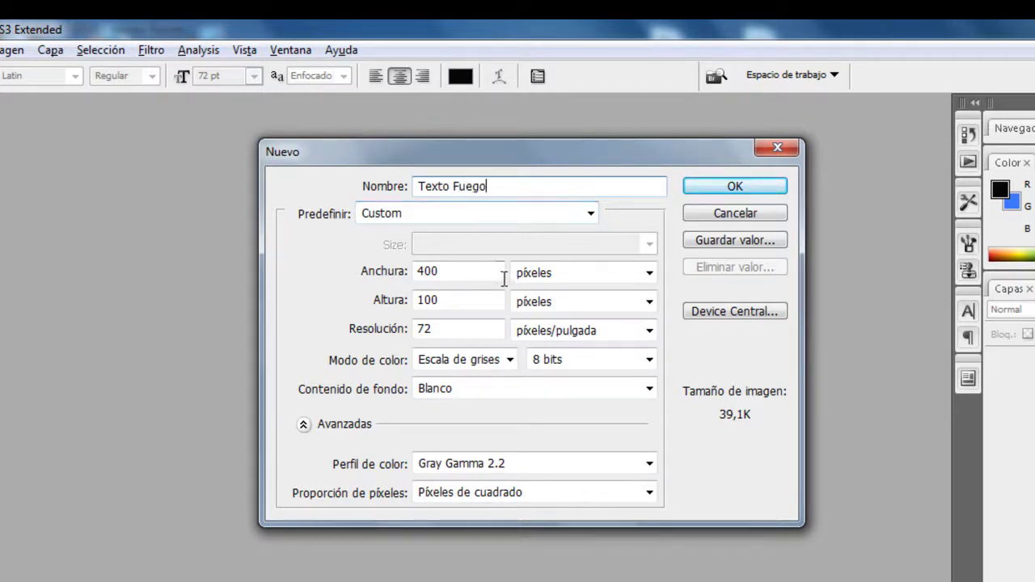
Step: Set the new document to 600 × 150 pixels and create it
left_click(649, 274)
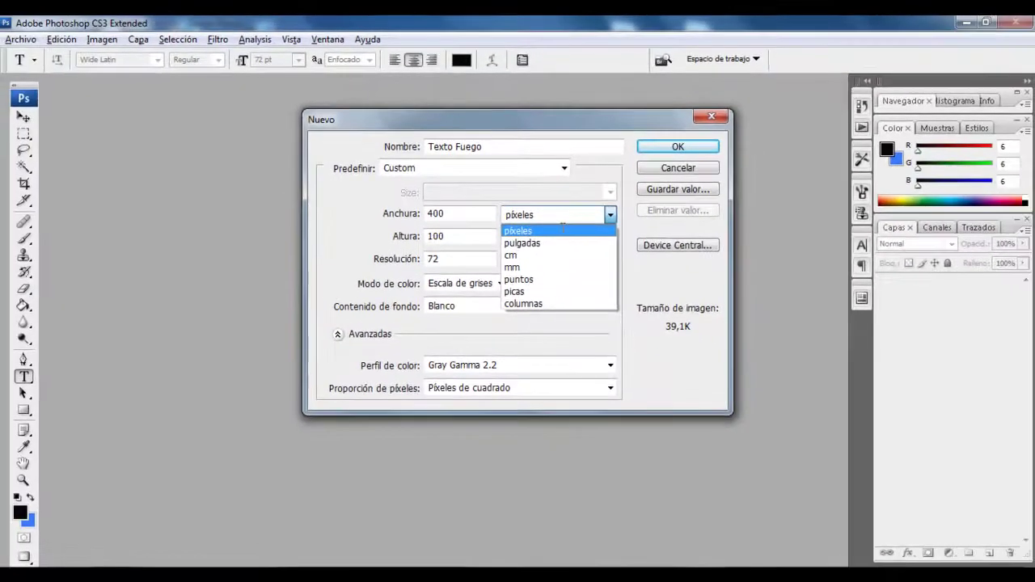
left_click(562, 229)
left_click(456, 213)
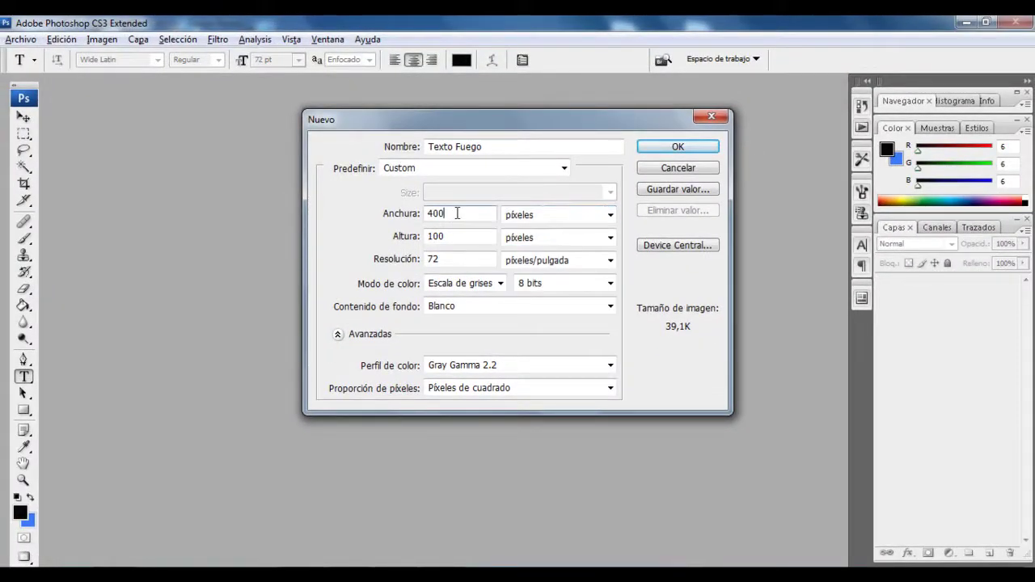
key("BackSpace")
key("BackSpace")
key("BackSpace")
type("650")
type("0")
key("BackSpace")
key("BackSpace")
key("BackSpace")
type("00")
left_click(472, 237)
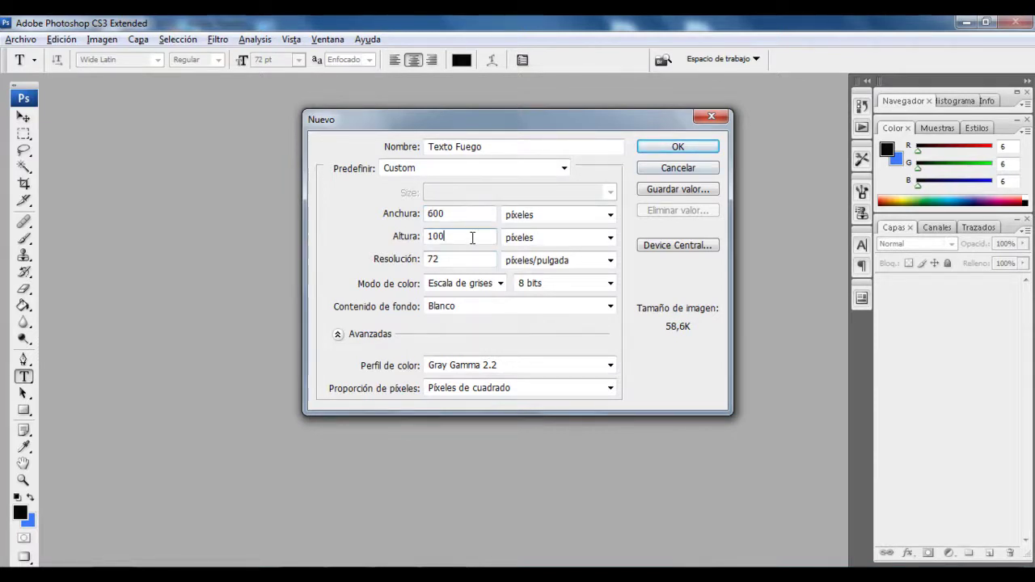
key("BackSpace")
key("BackSpace")
type("50")
left_click(677, 150)
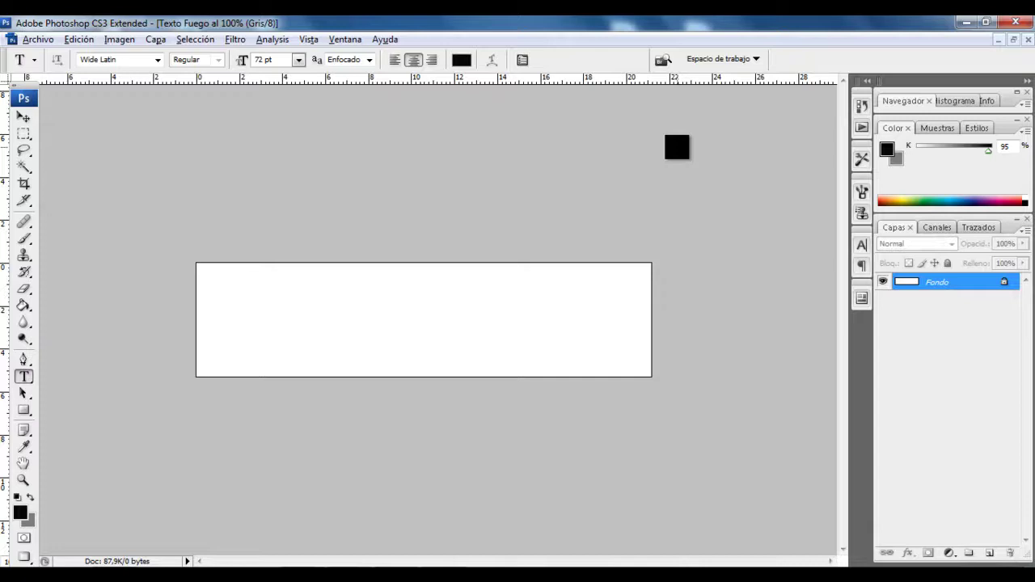
Step: Zoom the Texto Fuego canvas to 200%, then minimize and restore its window to fill the workspace
key("ctrl+plus")
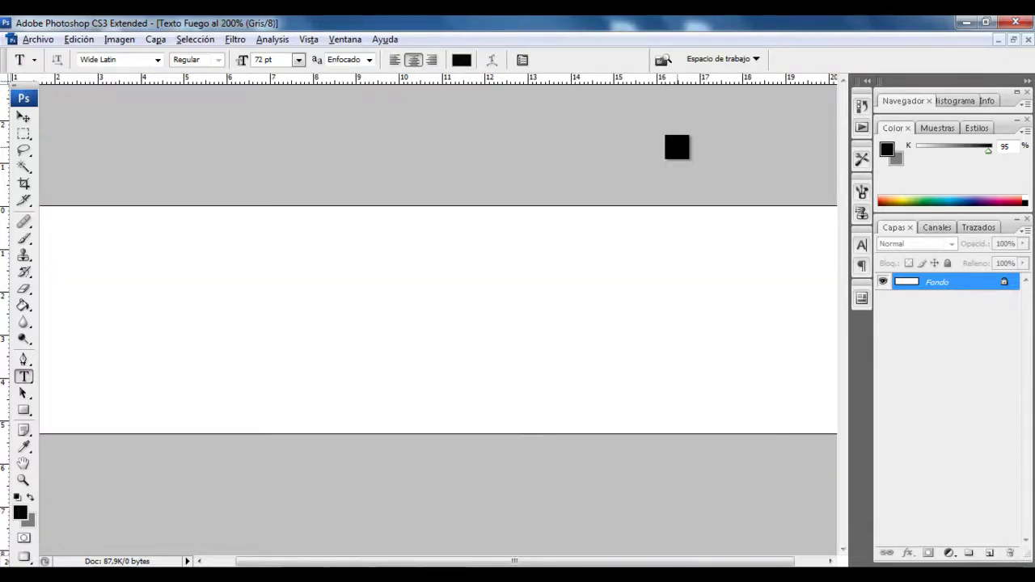
key("ctrl+minus")
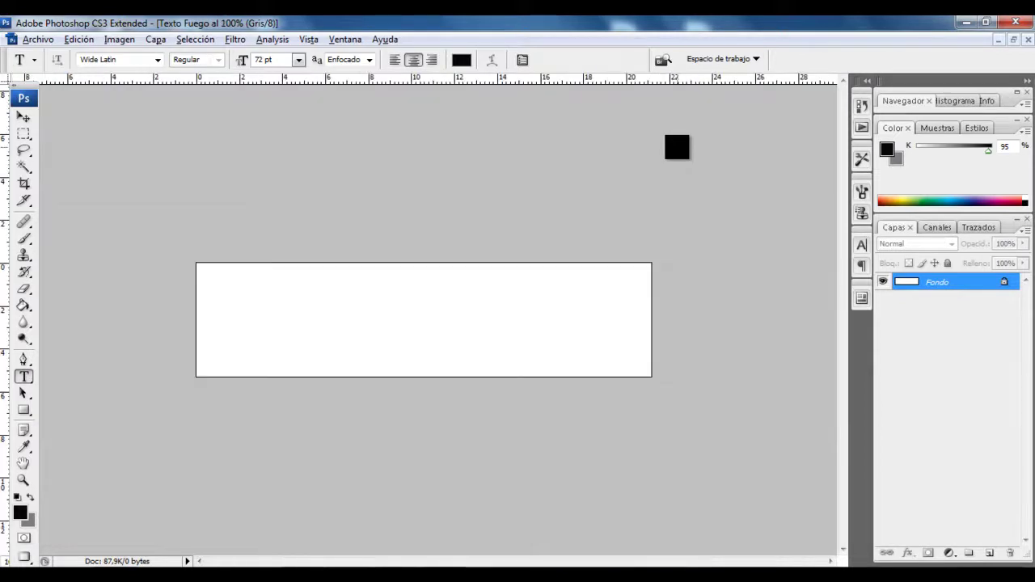
key("ctrl+plus")
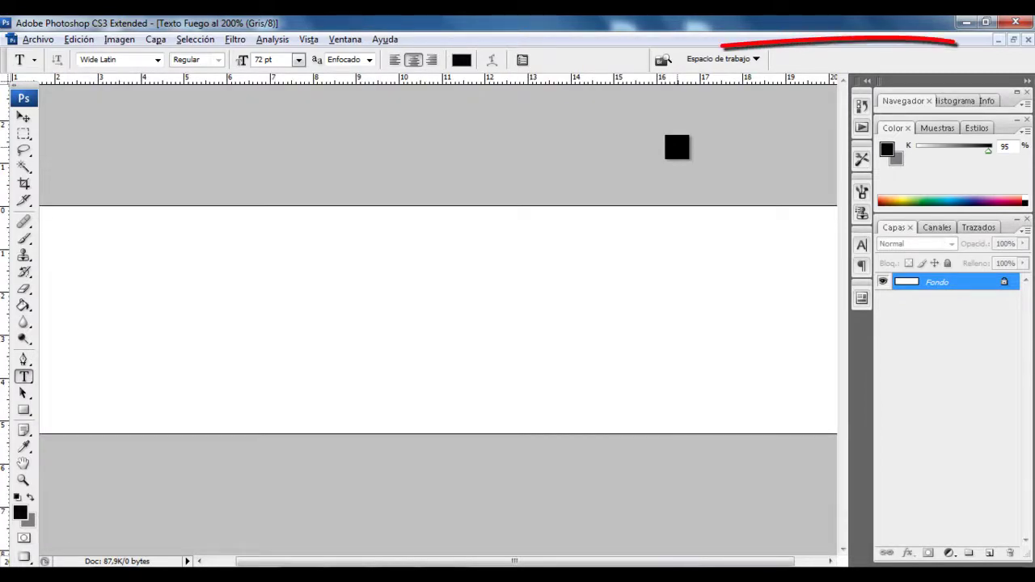
left_click(1000, 40)
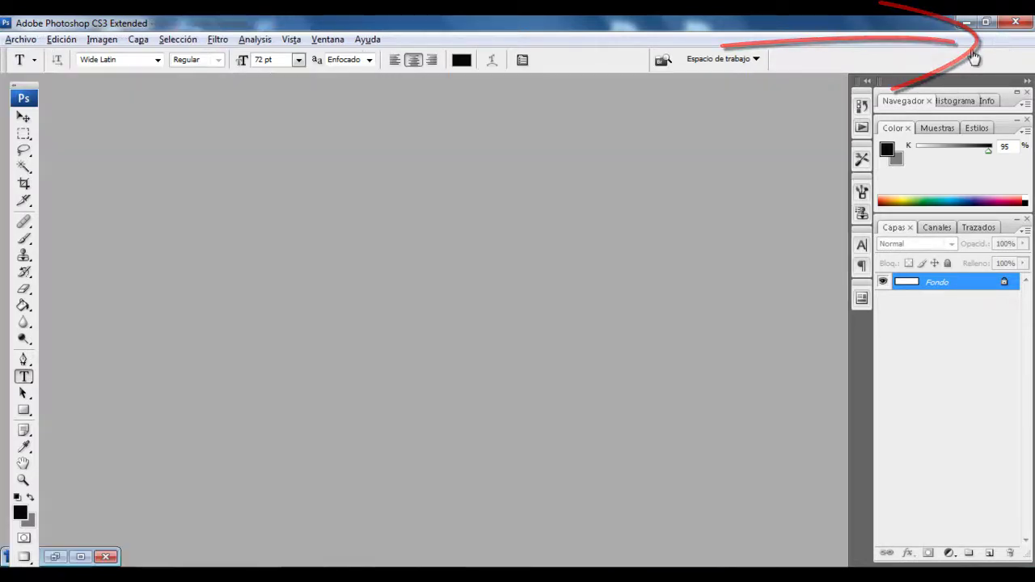
left_click(81, 556)
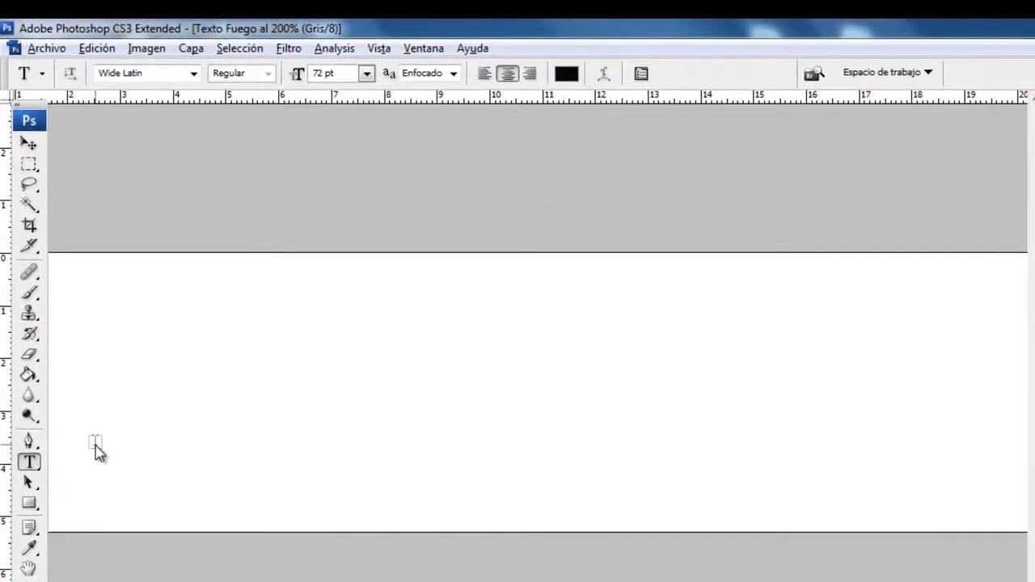
Step: Paint Bucket the whole canvas with near-black foreground colour 060606
left_click(30, 377)
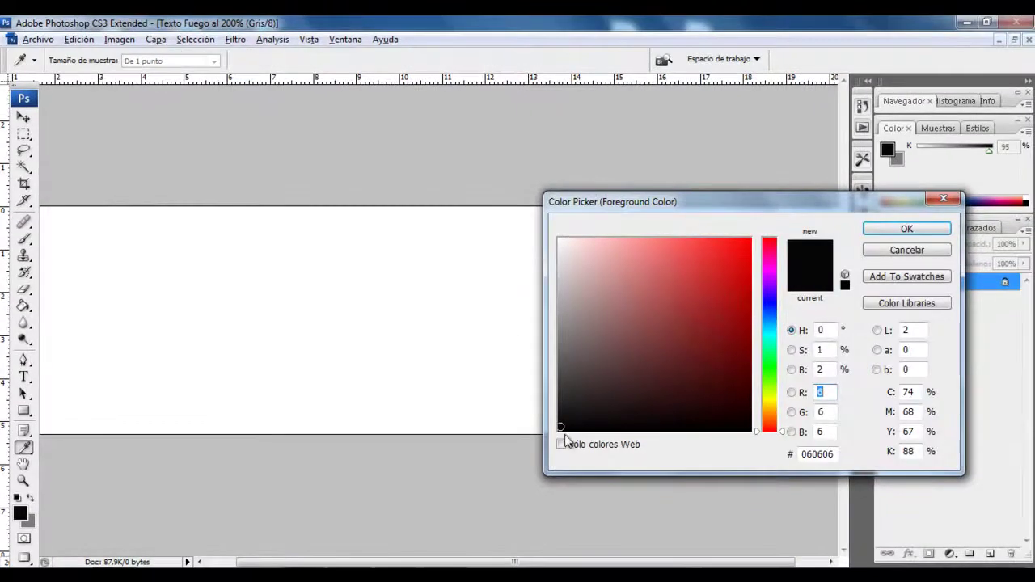
left_click(560, 427)
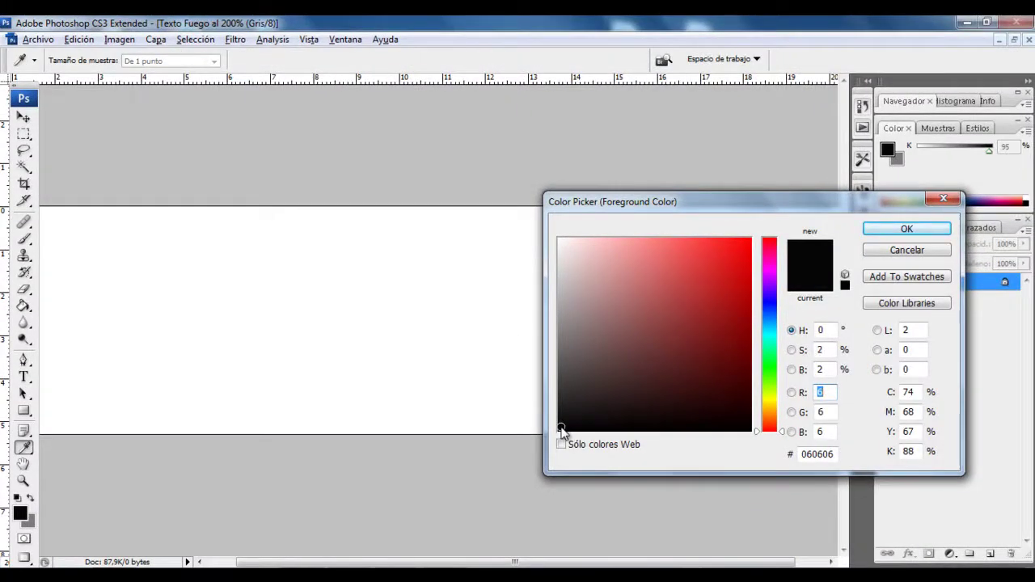
left_click(897, 229)
key("g")
left_click(531, 274)
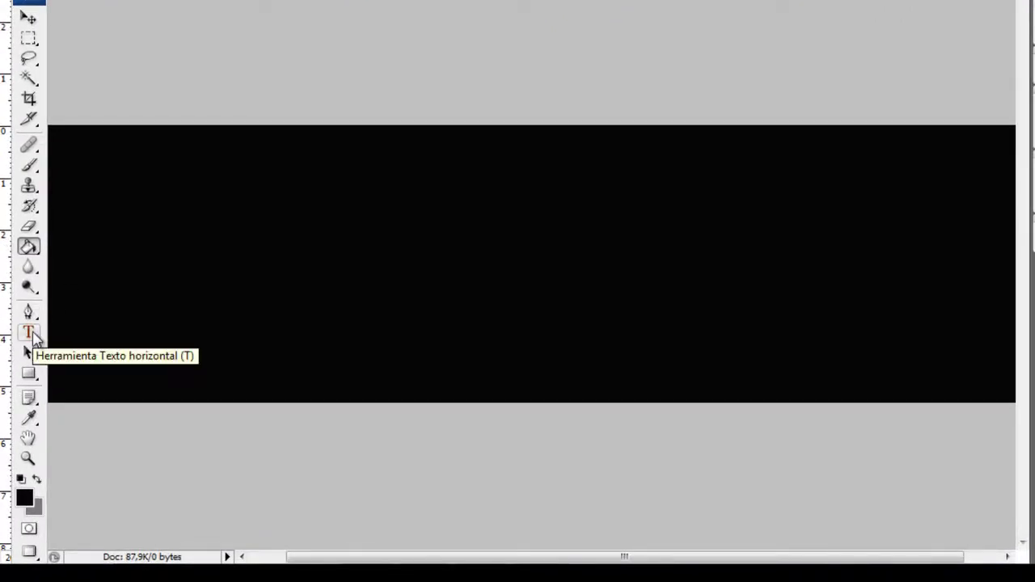
Step: Draw a horizontal text box across the black canvas with white text colour
left_click(29, 333)
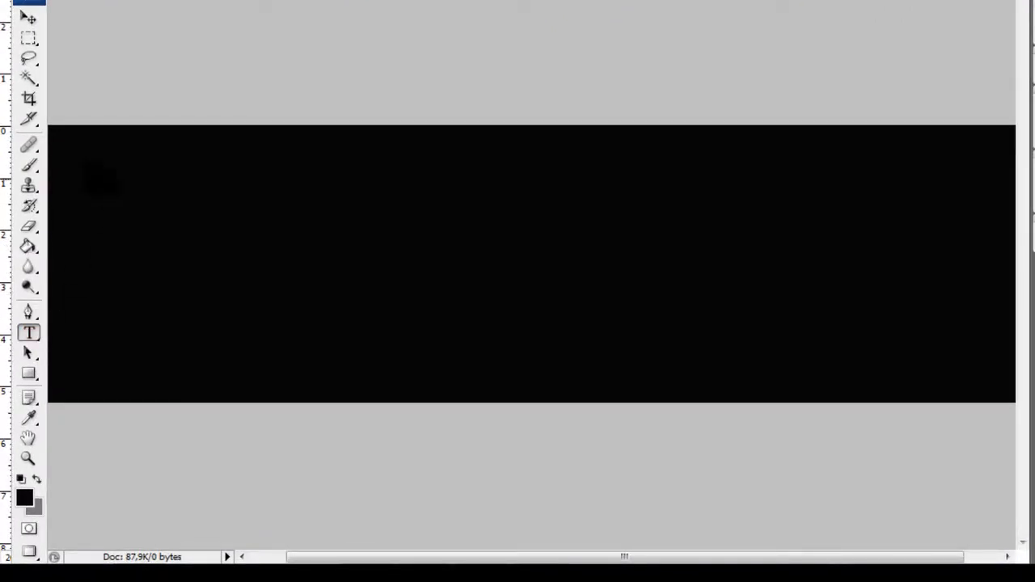
mouse_move(98, 176)
left_mouse_down()
mouse_move(847, 380)
mouse_move(830, 396)
left_mouse_up()
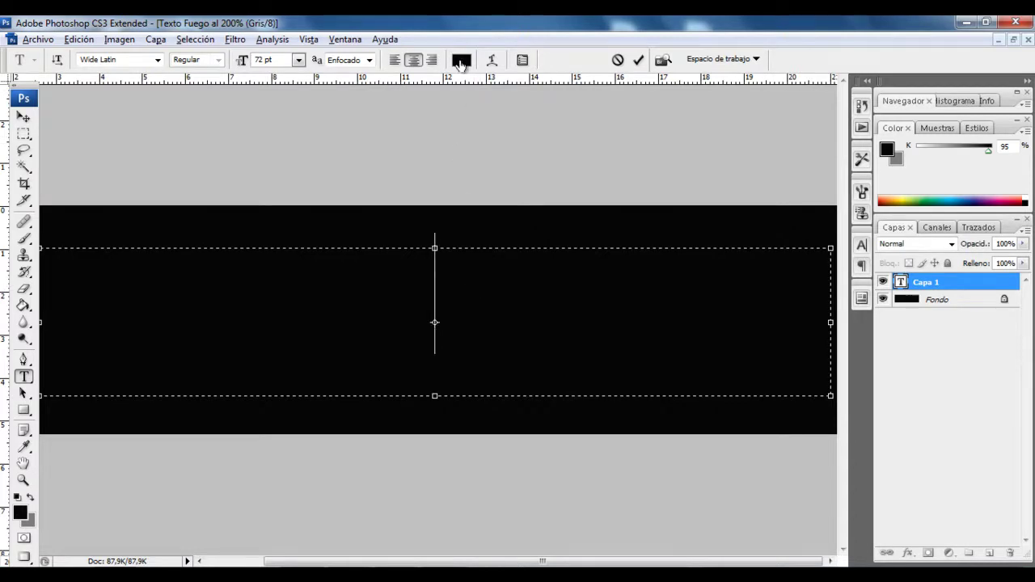
left_click(461, 60)
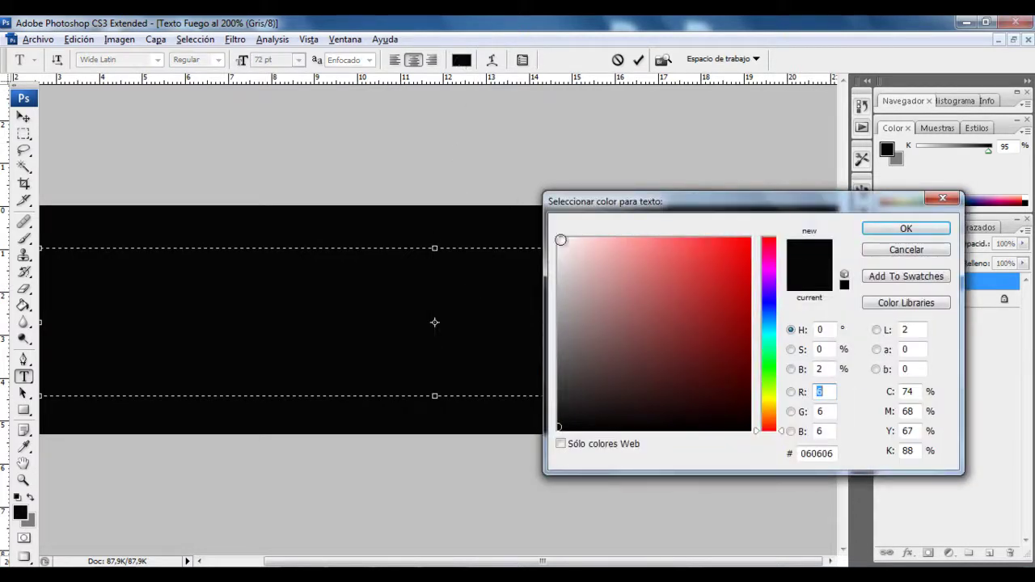
left_click(877, 229)
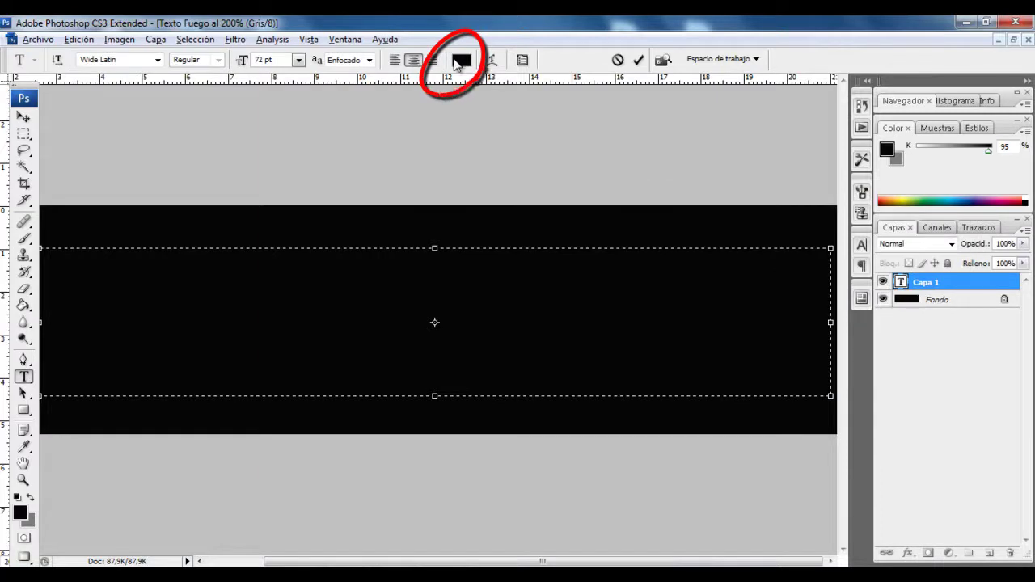
left_click(458, 61)
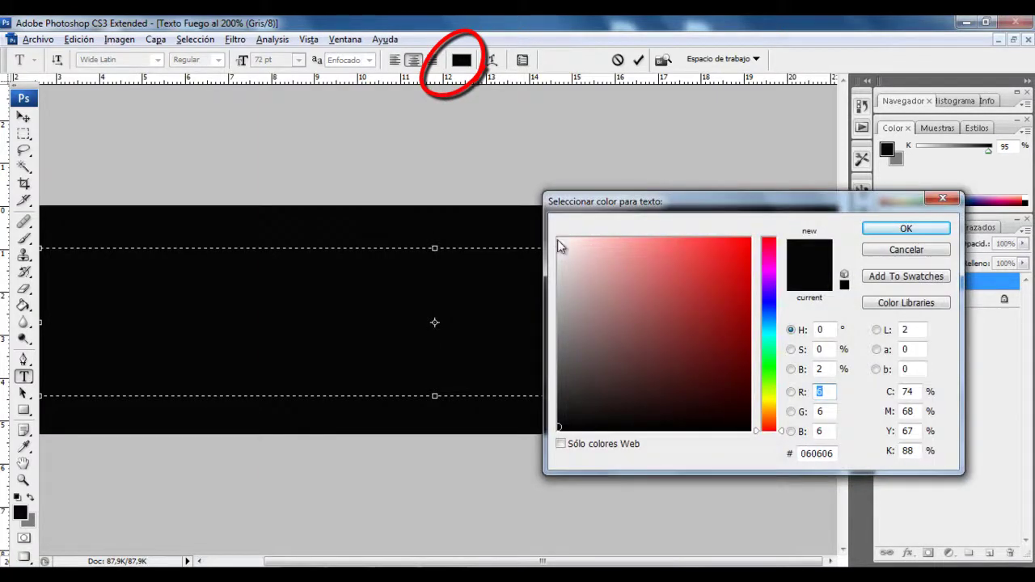
left_click(558, 240)
left_click(897, 229)
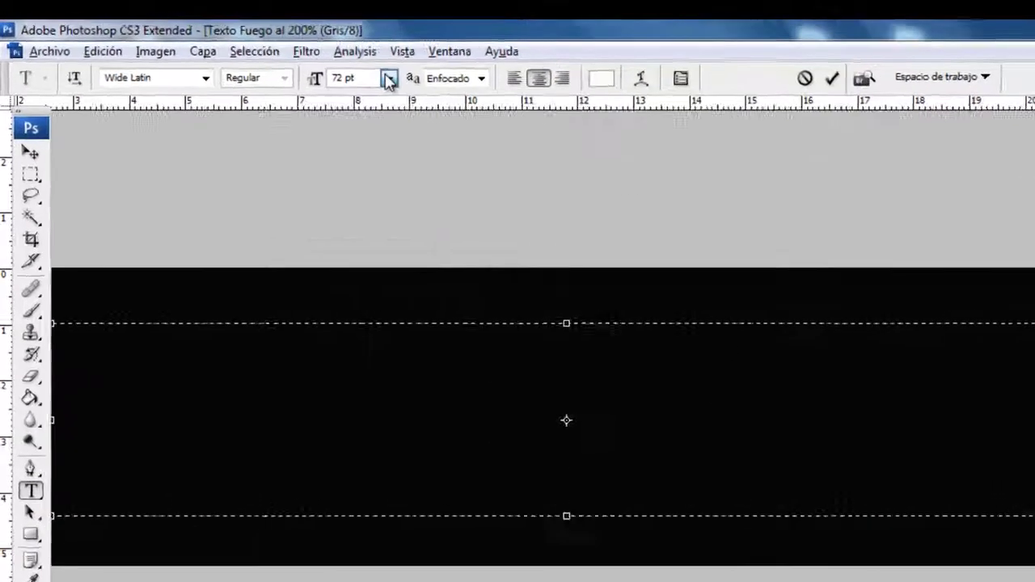
Step: Type the first name at 60 pt, then resize to 36 pt and finish the surname
left_click(298, 60)
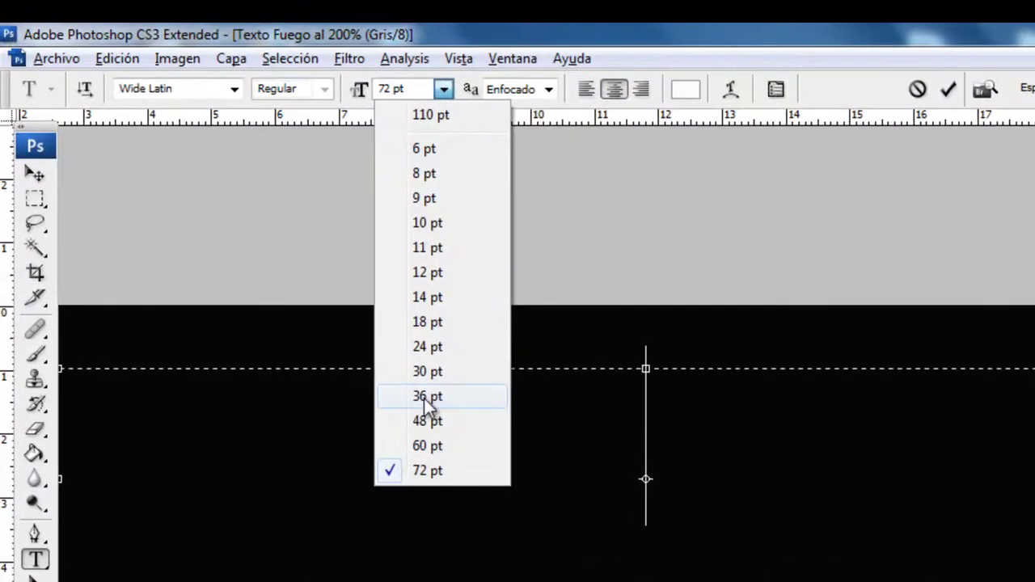
left_click(419, 445)
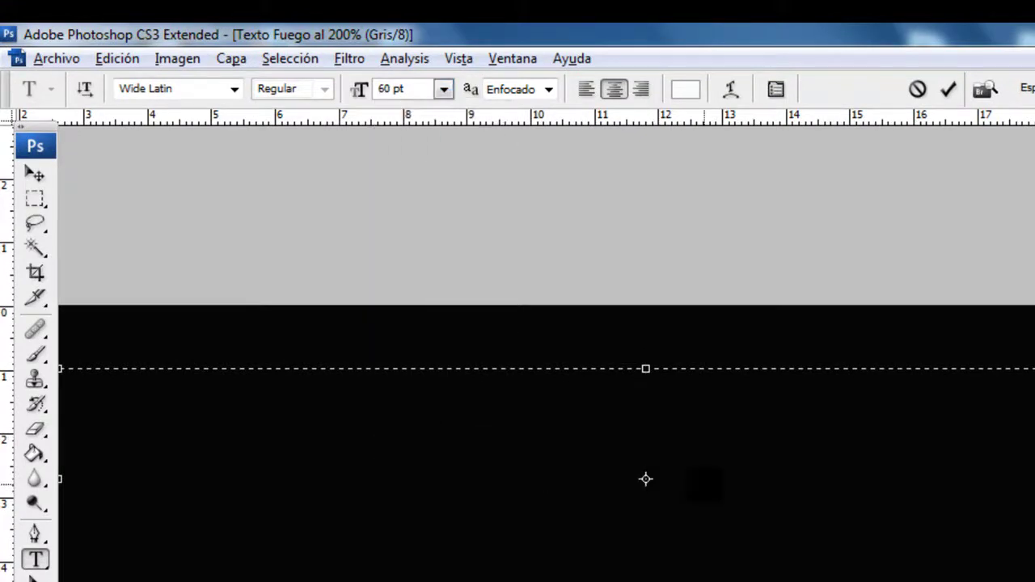
type("DAVID")
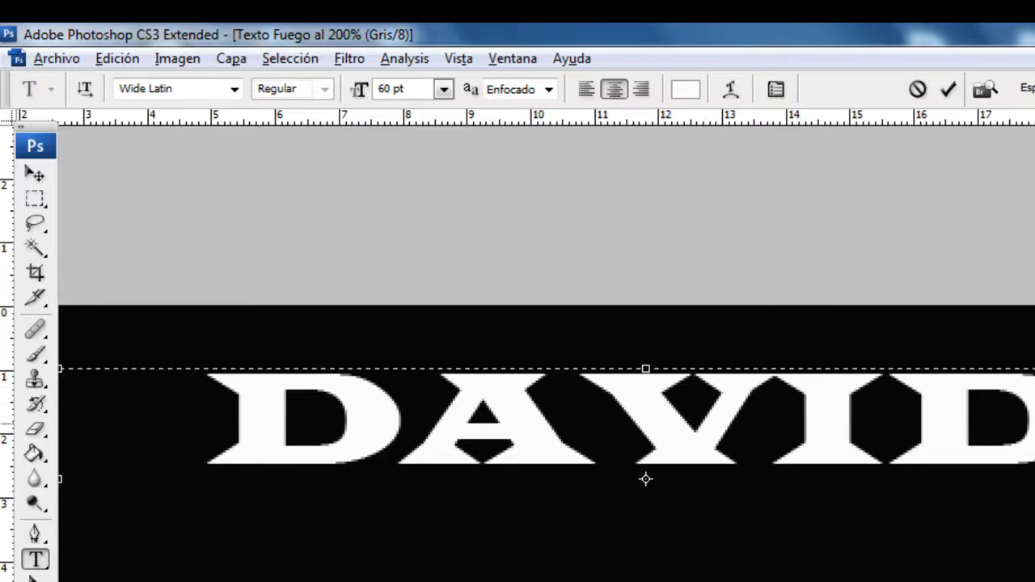
mouse_move(1026, 421)
left_mouse_down()
mouse_move(359, 524)
mouse_move(294, 202)
left_mouse_up()
left_click(443, 89)
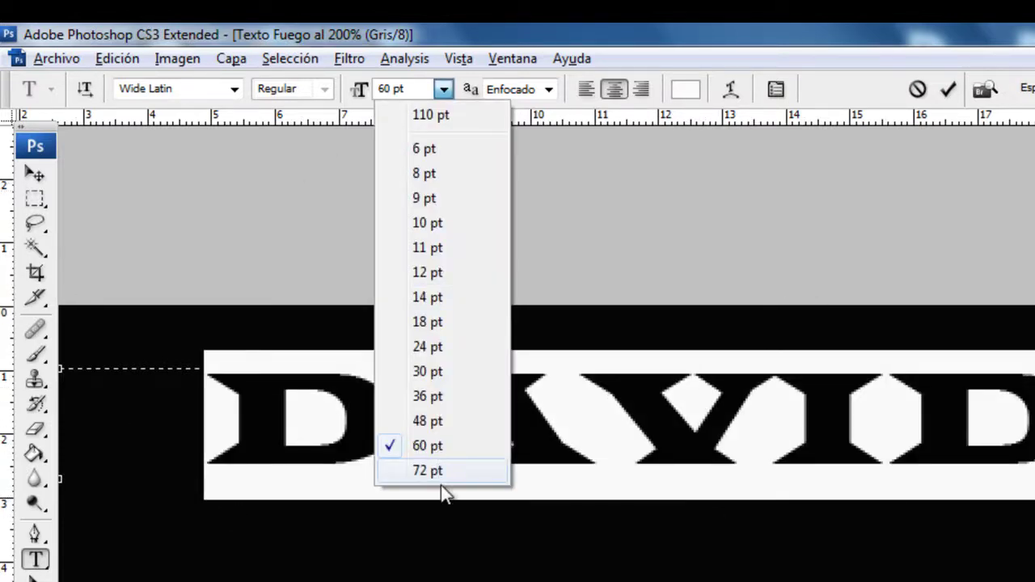
left_click(427, 396)
type("VASQ")
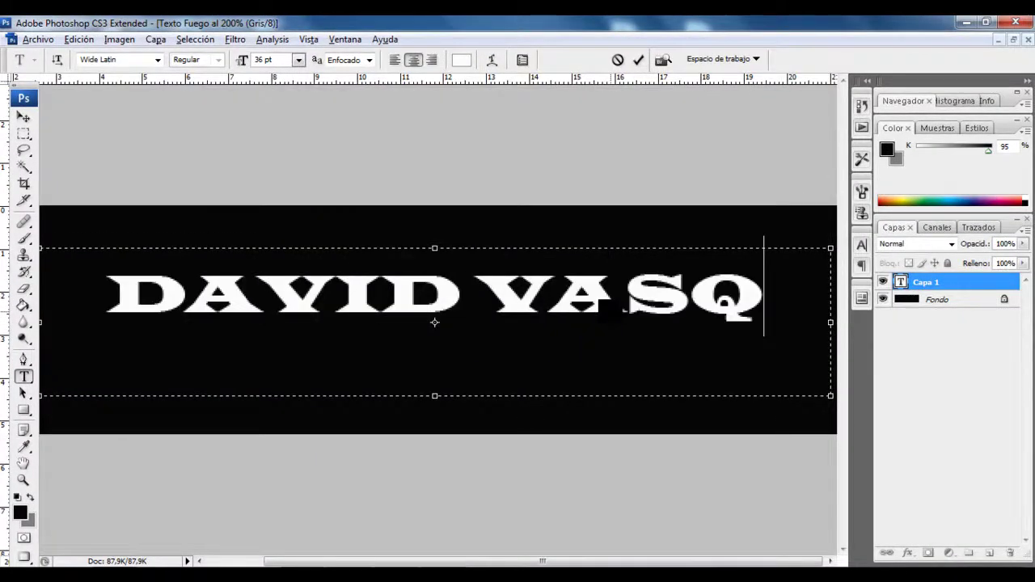
type("UEZ")
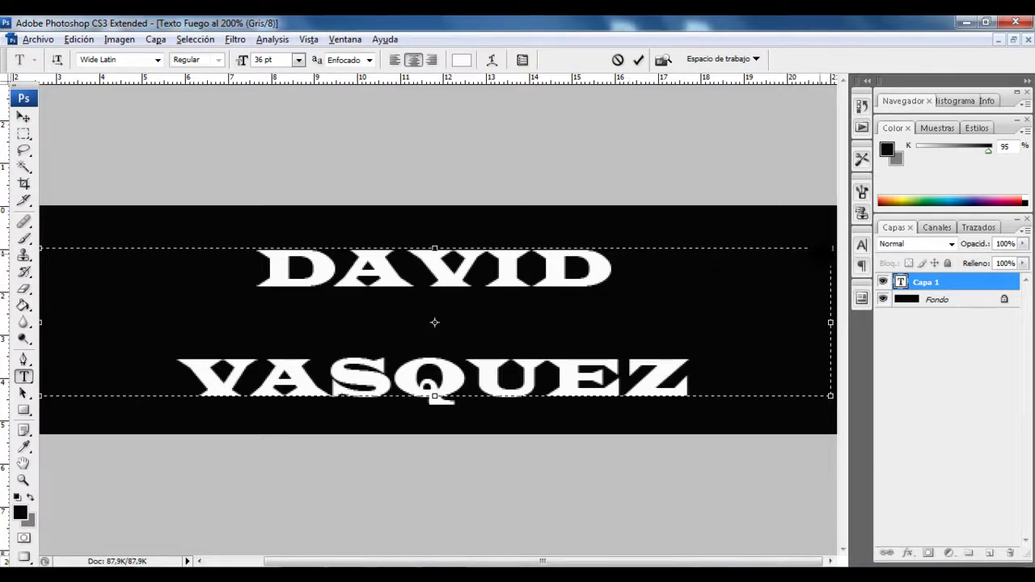
Step: Select all the name text and browse the font list, keeping the font unchanged
key("shift+Left")
key("ctrl+a")
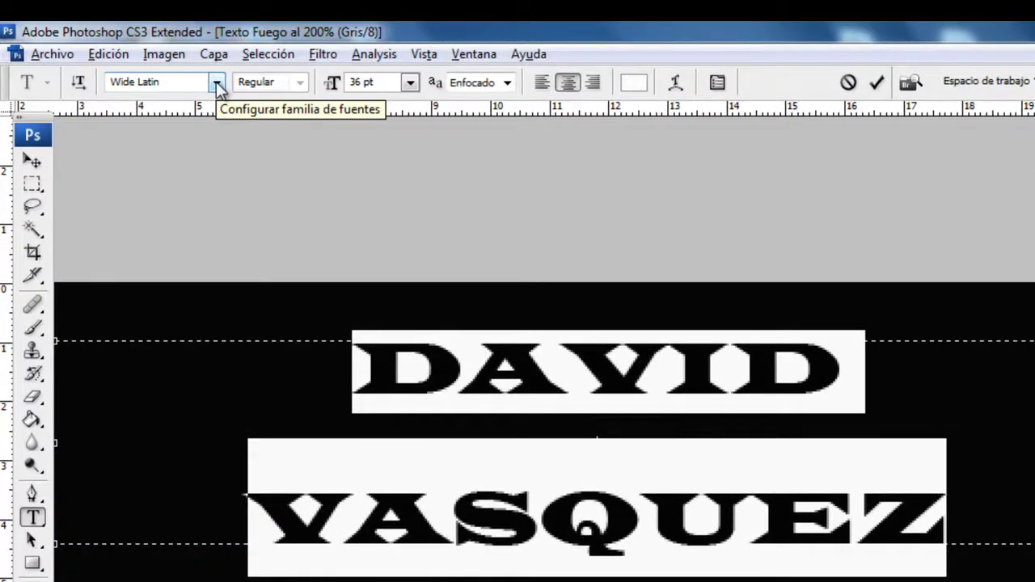
left_click(216, 81)
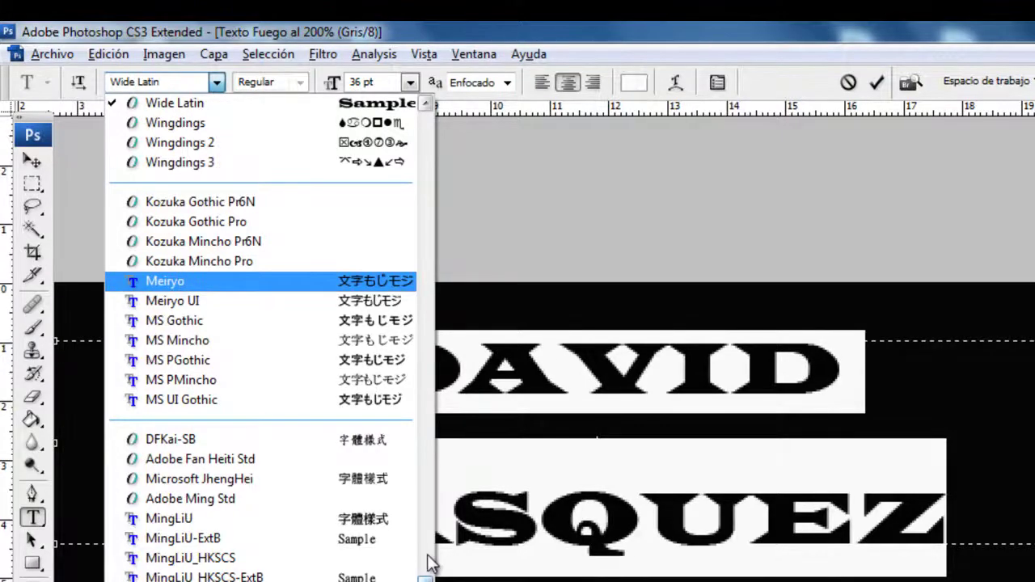
left_click_drag(430, 563, 437, 132)
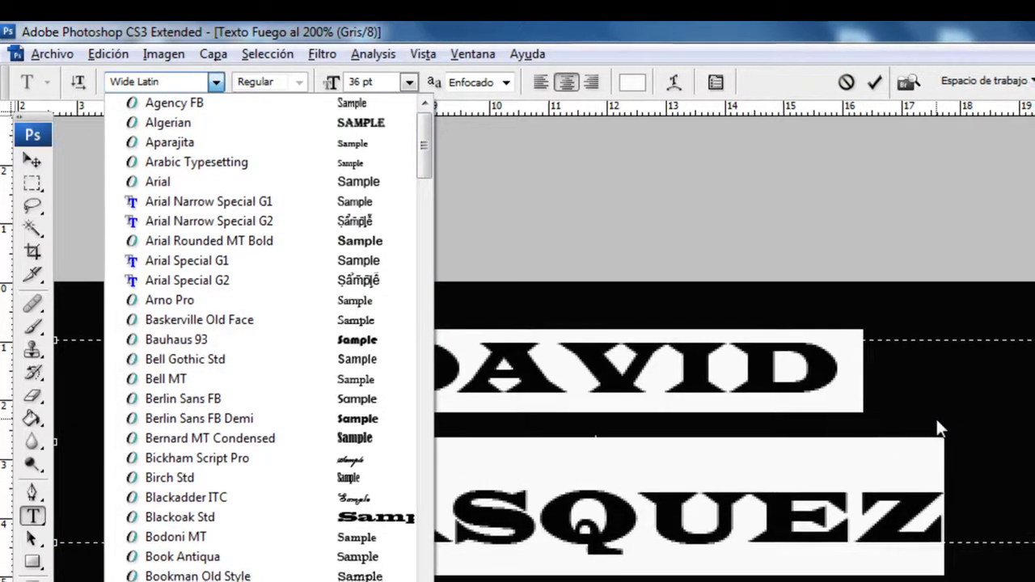
key("Return")
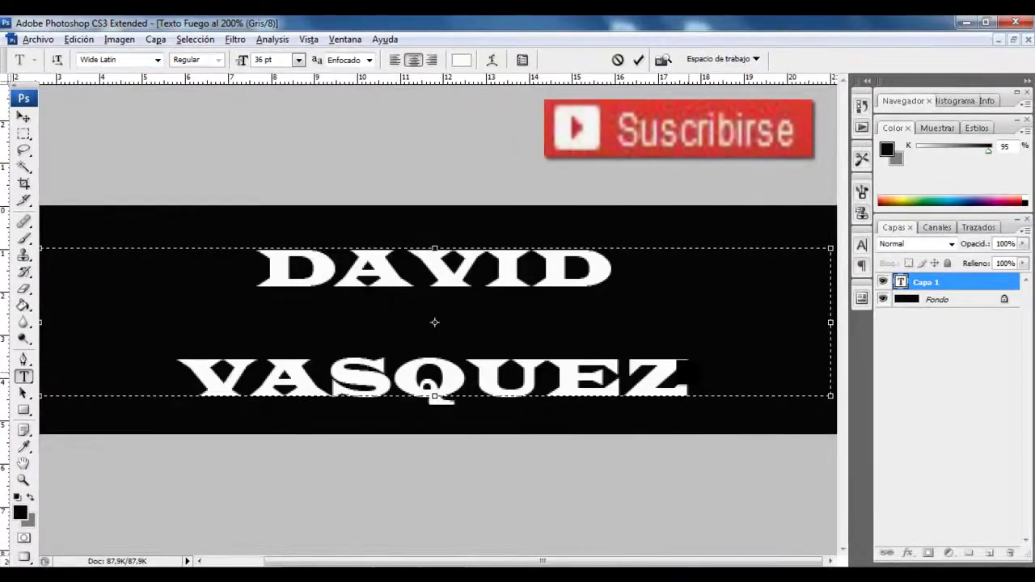
Step: Commit the text layer and drag it to the centre of the black canvas
left_click(29, 122)
left_click_drag(461, 326, 450, 340)
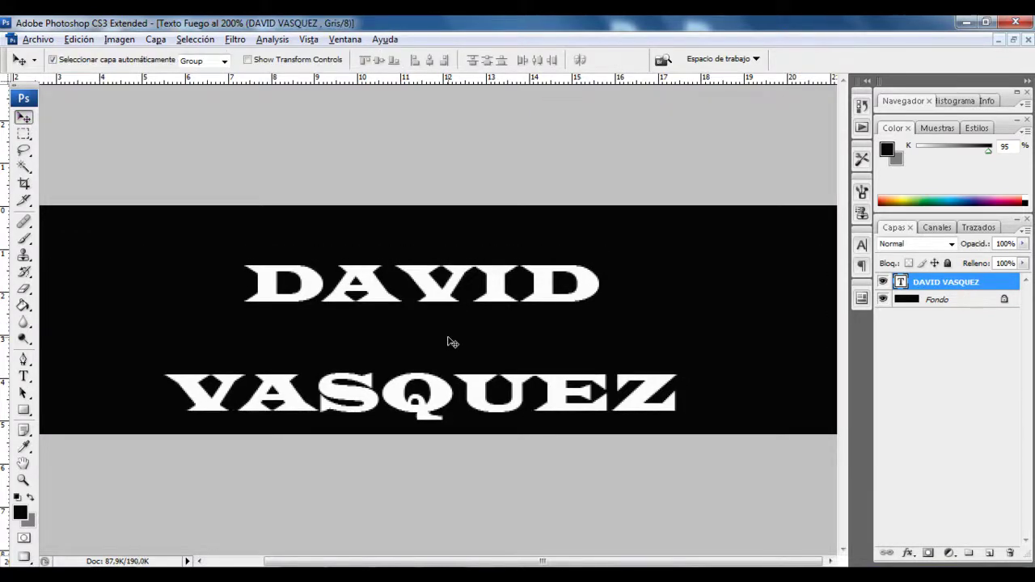
left_click_drag(432, 330, 428, 306)
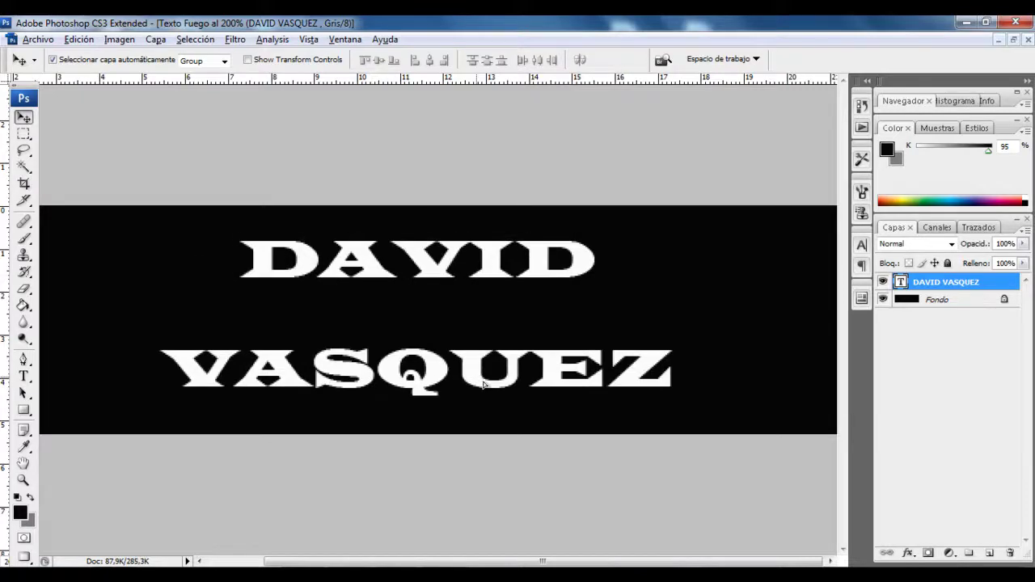
left_click_drag(483, 384, 487, 417)
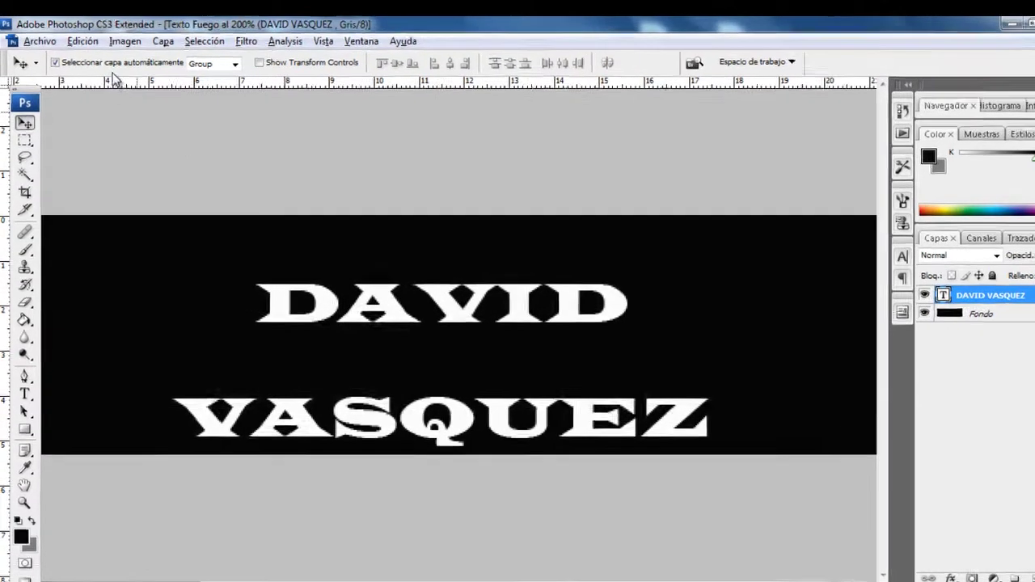
Step: Rotate the canvas 90° counter-clockwise with Imagen > Rotar lienzo and scroll to the vertical text
left_click(165, 57)
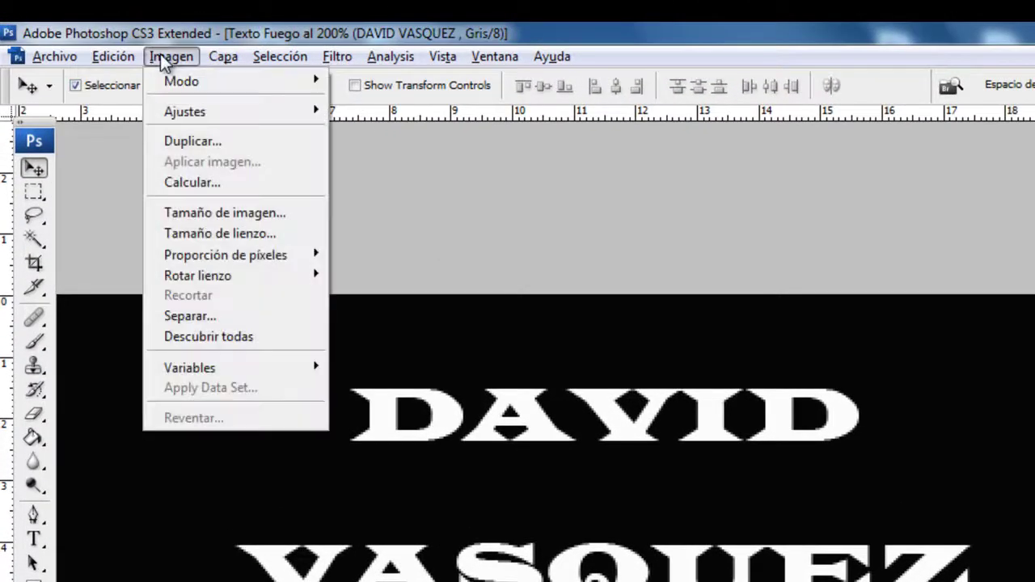
mouse_move(138, 192)
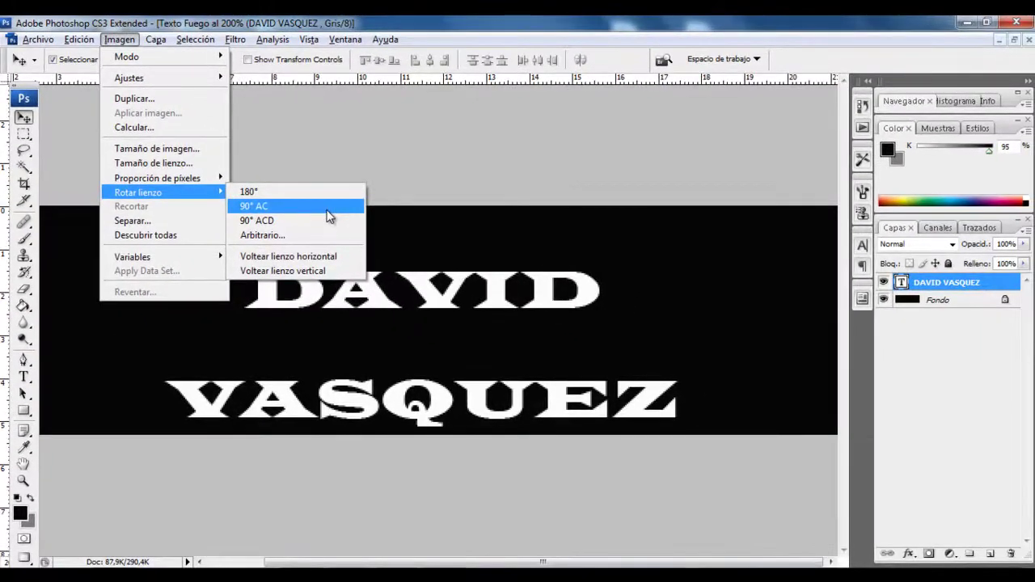
left_click(329, 214)
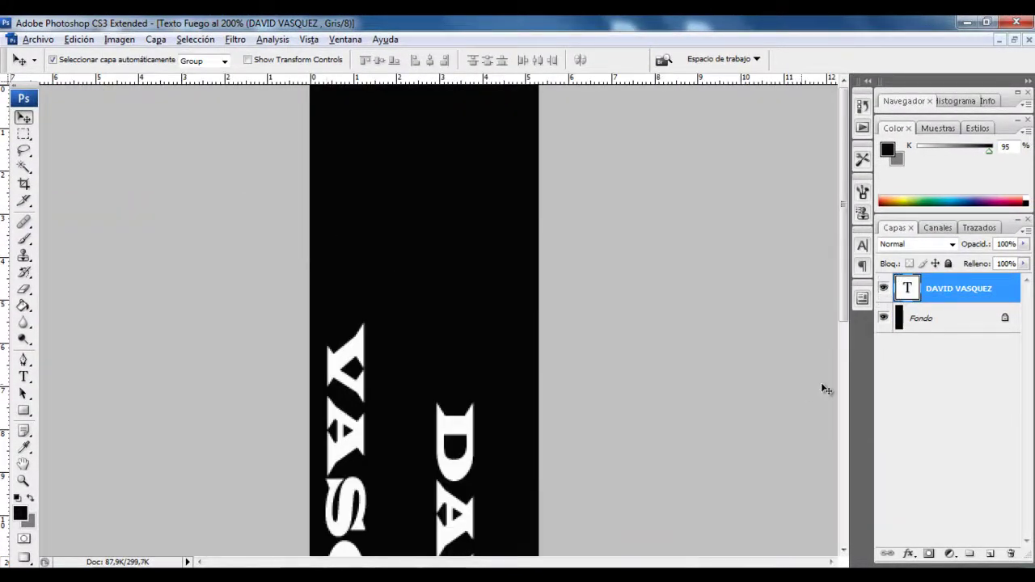
mouse_move(845, 306)
left_mouse_down()
mouse_move(867, 450)
mouse_move(229, 142)
left_mouse_up()
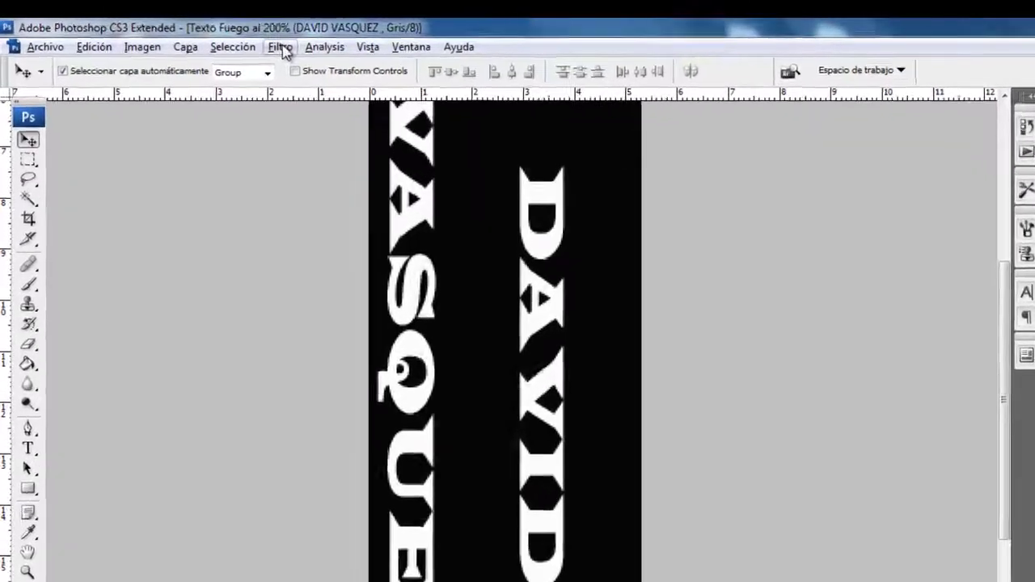
Step: Rasterize the text layer and apply the Viento wind filter twice, blowing from the left
left_click(236, 41)
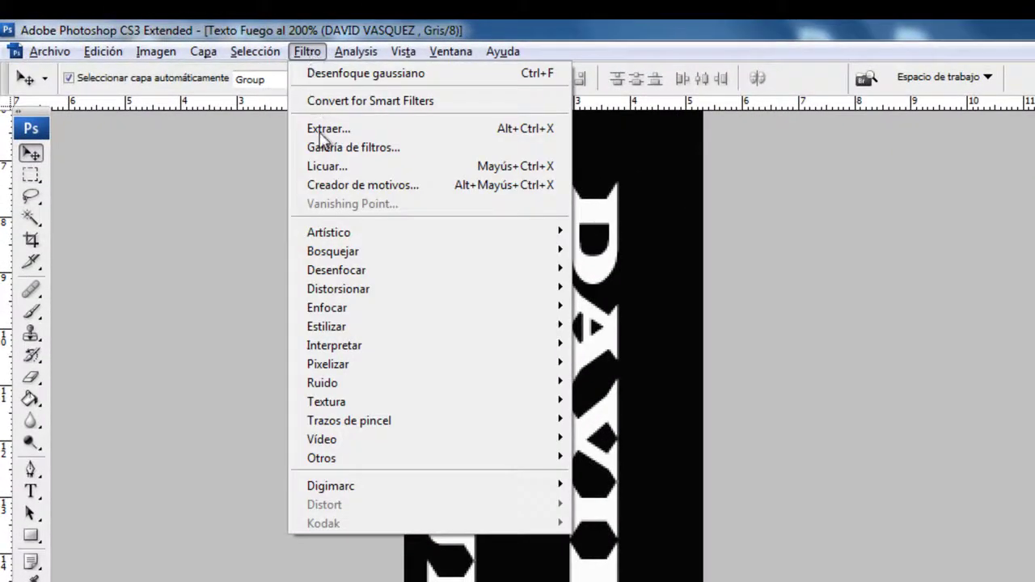
mouse_move(250, 249)
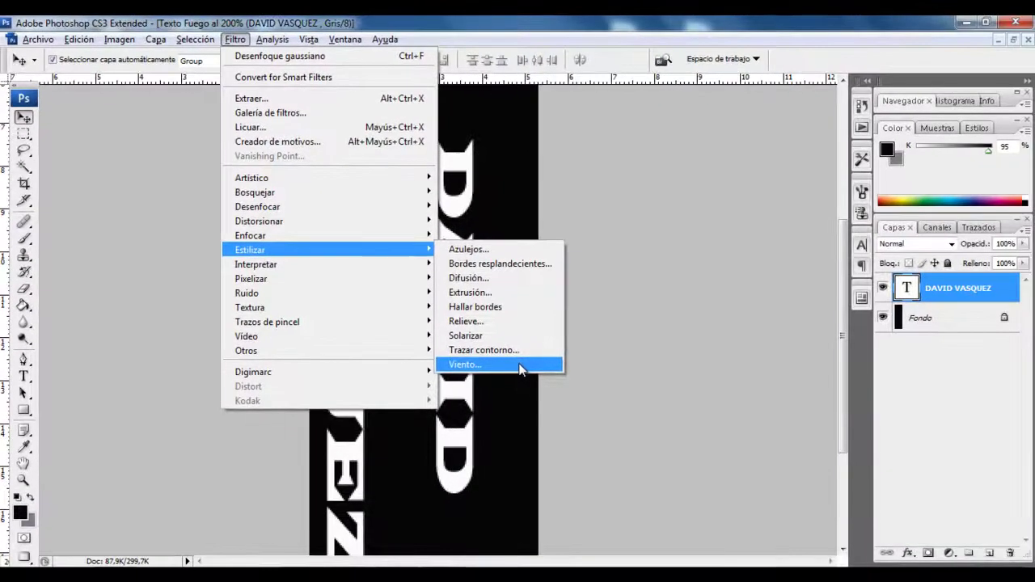
left_click(520, 366)
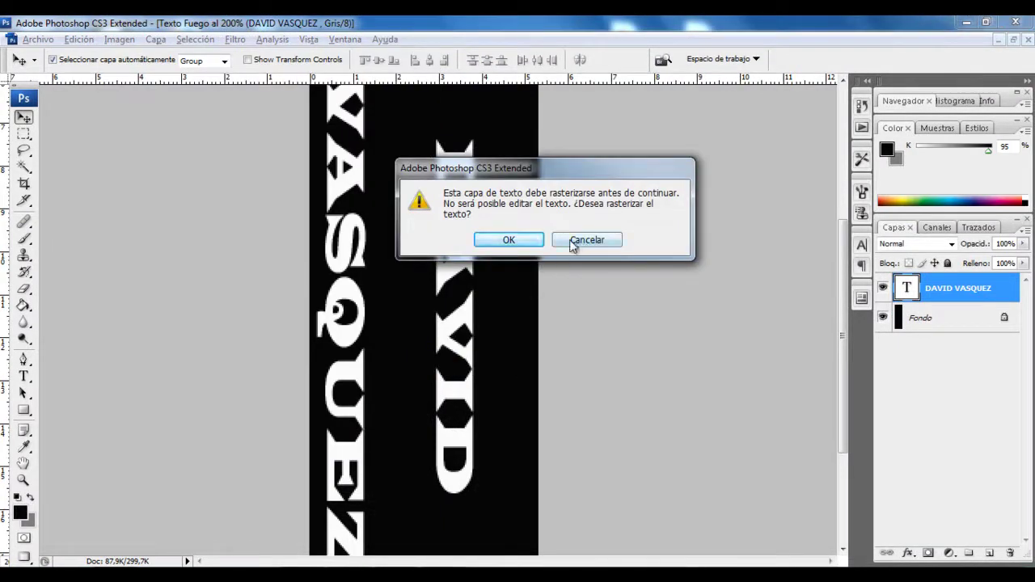
left_click(509, 241)
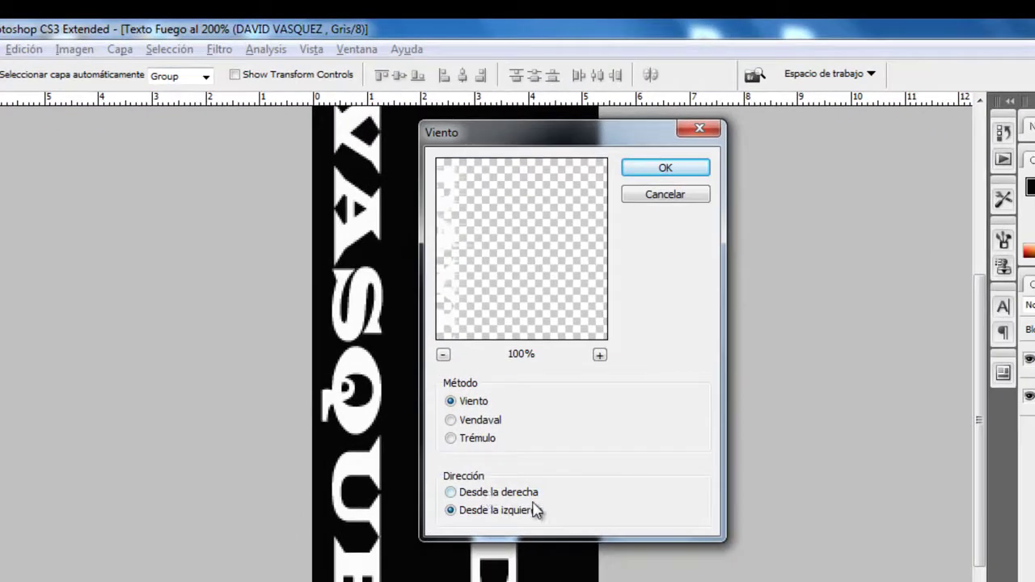
left_click(450, 492)
left_click(663, 171)
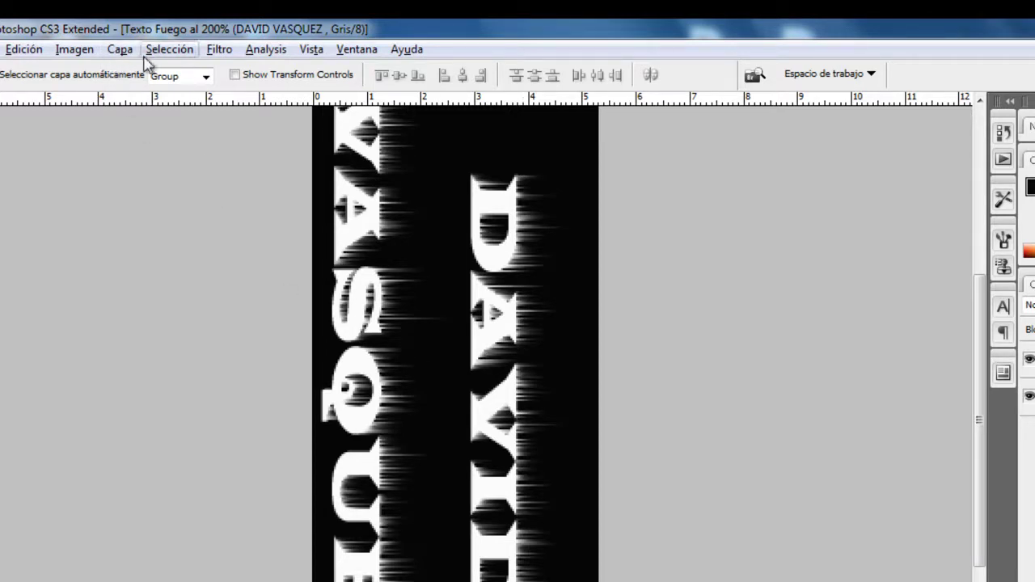
left_click(218, 52)
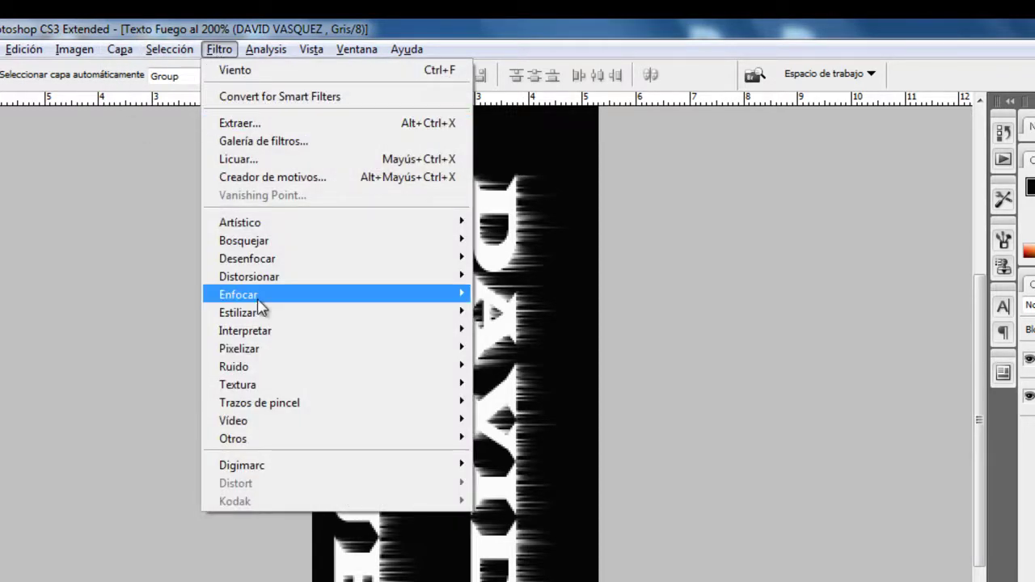
mouse_move(238, 312)
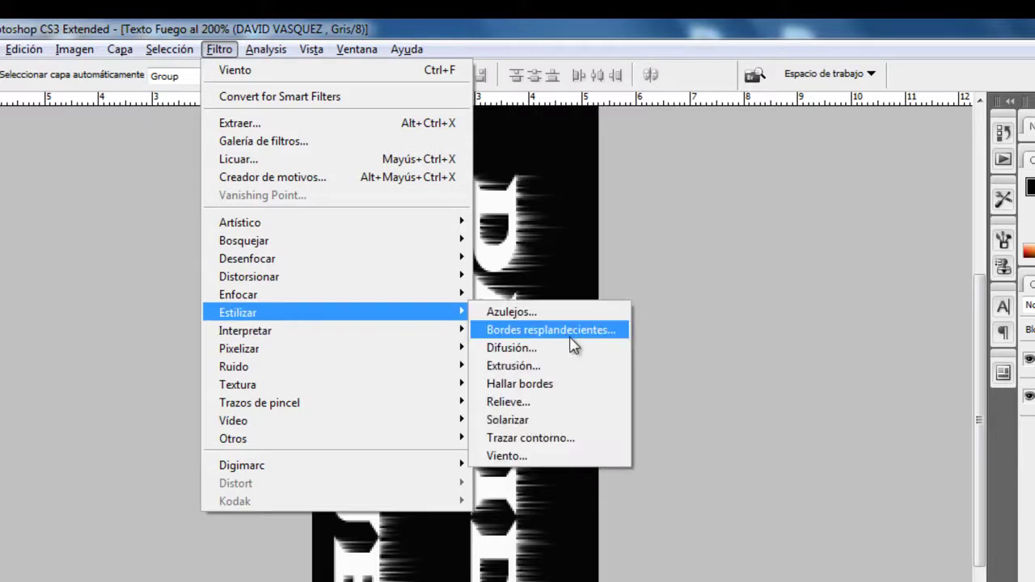
left_click(552, 457)
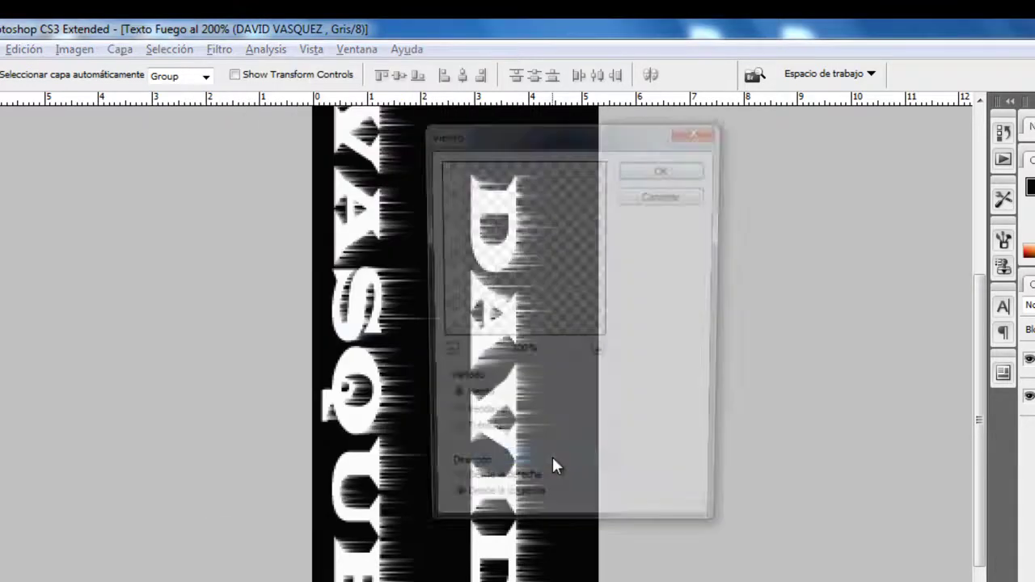
left_click(662, 172)
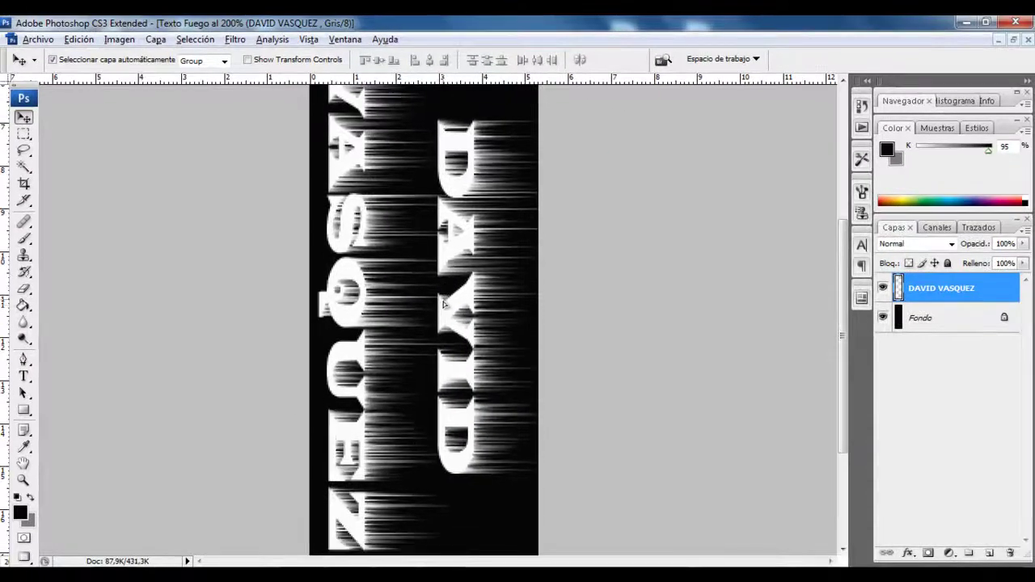
Step: Reapply Viento twice more, then add a Rizo ripple at 115% with Pequeño size
key("ctrl+f")
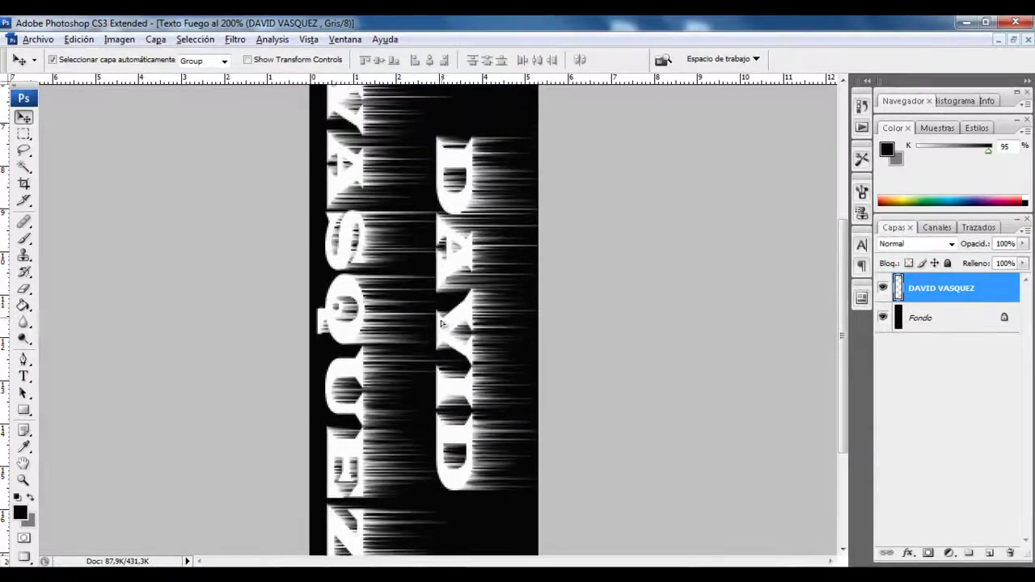
key("ctrl+f")
key("ctrl+f")
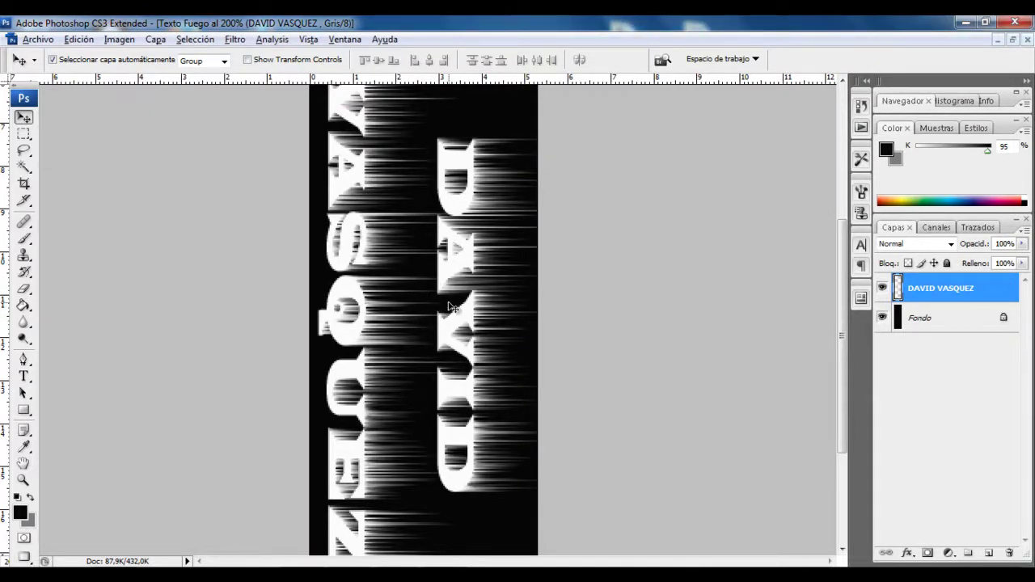
left_click(235, 40)
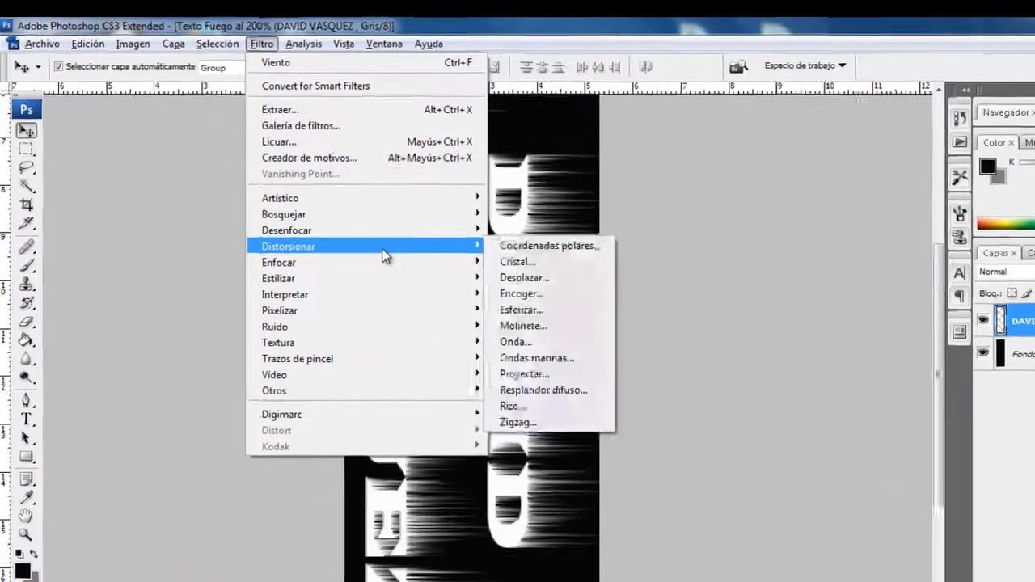
mouse_move(338, 288)
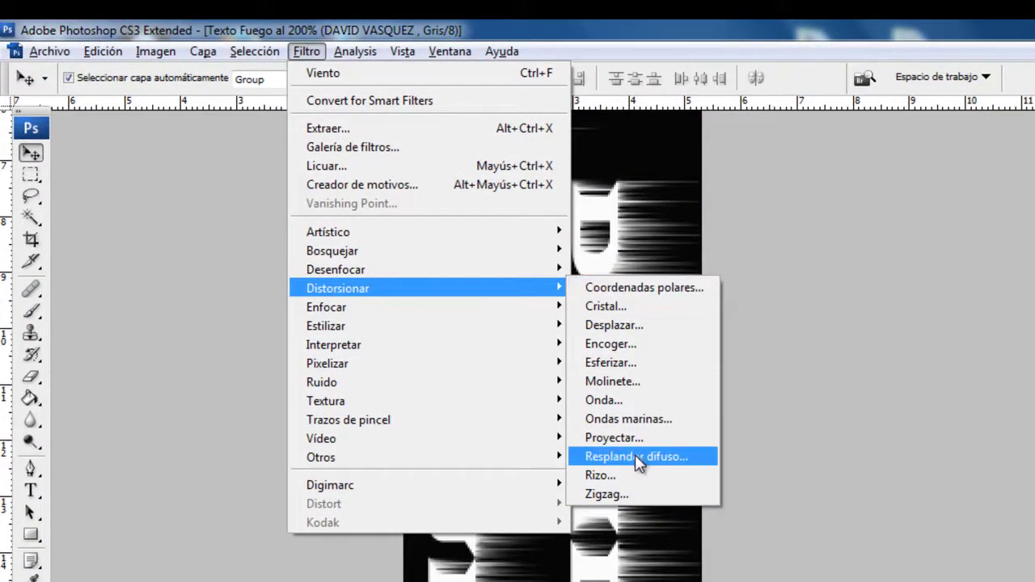
left_click(634, 473)
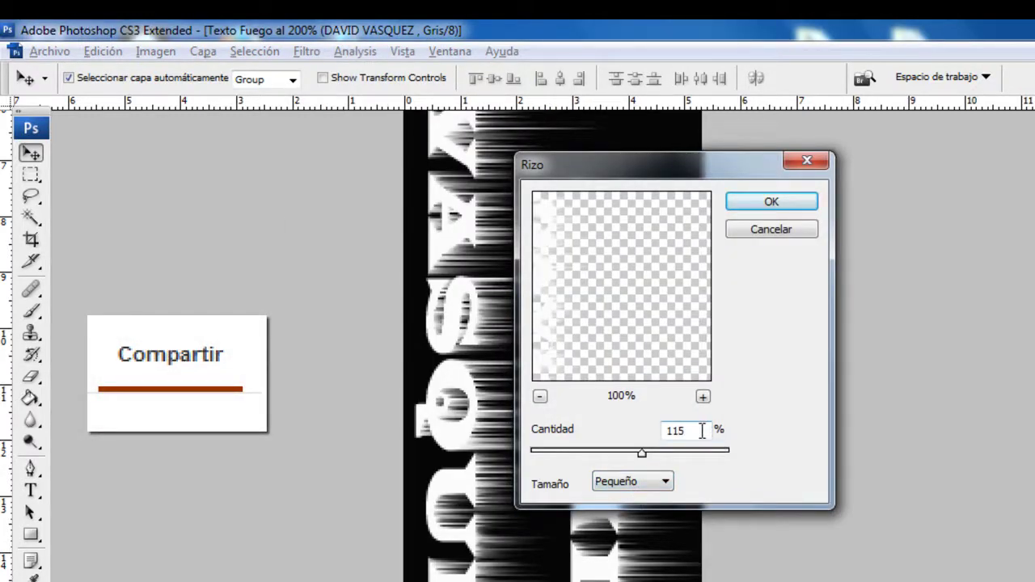
left_click(663, 482)
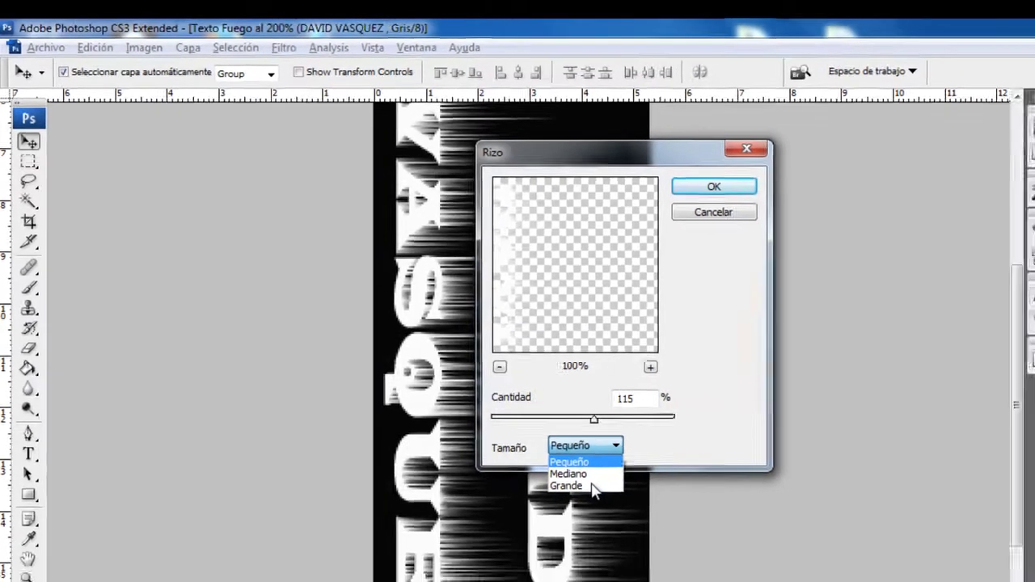
left_click(495, 410)
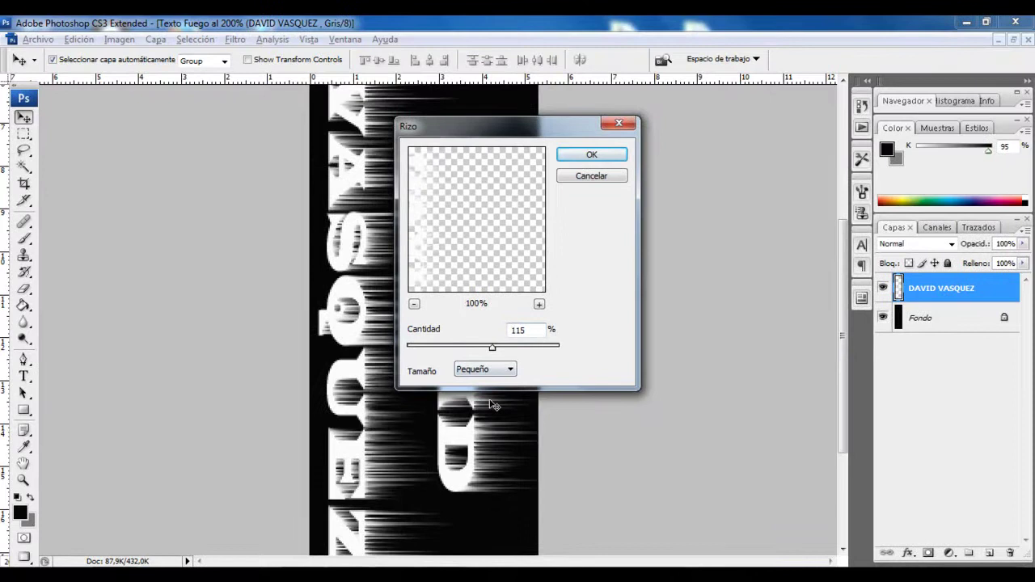
key("Return")
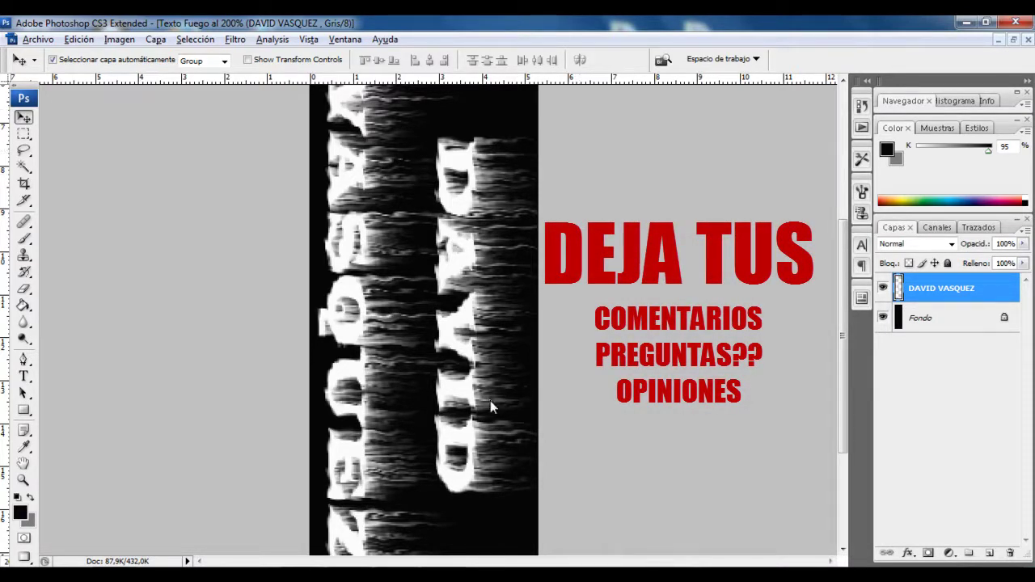
Step: Rotate the canvas back 90° via Imagen > Rotar lienzo and nudge the flame text left and down
key("alt+i")
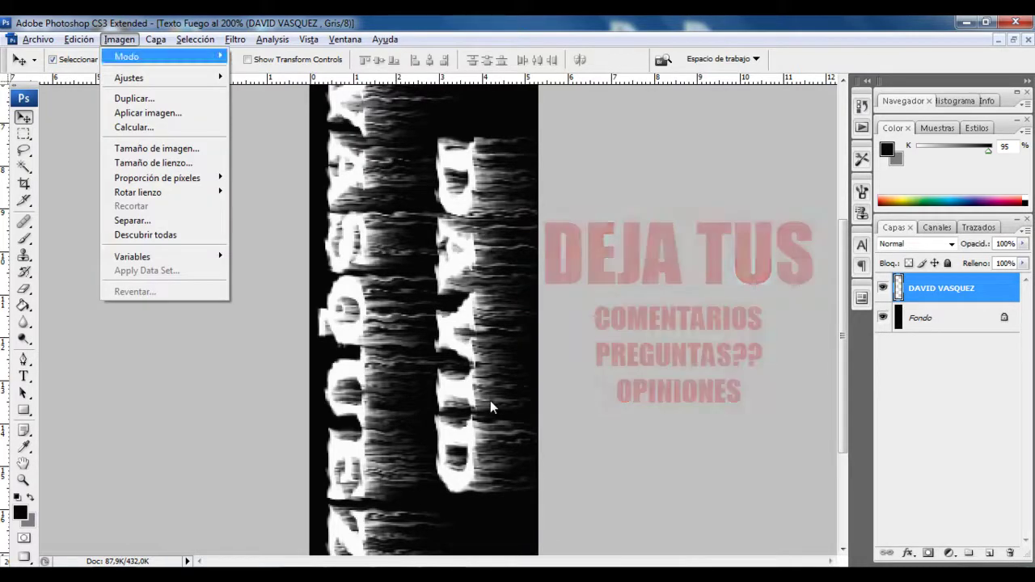
key("Down")
key("Down")
key("Down")
key("Down")
key("Right")
key("Down")
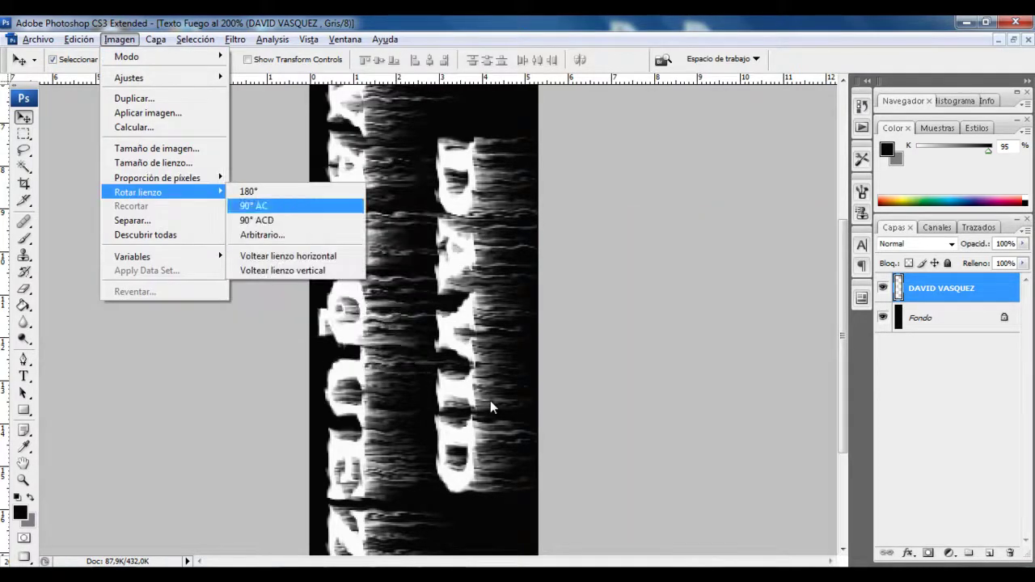
key("Down")
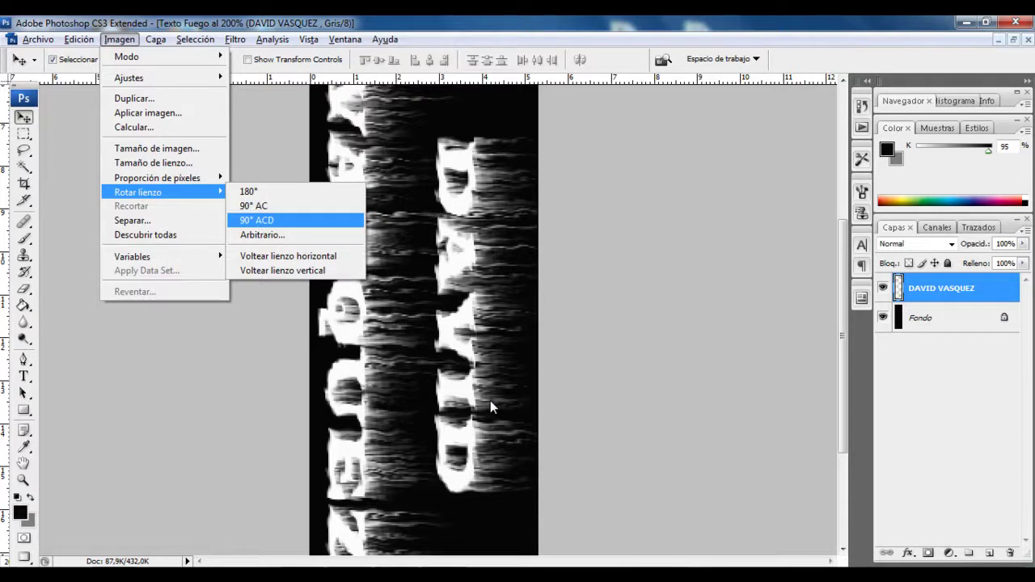
key("Return")
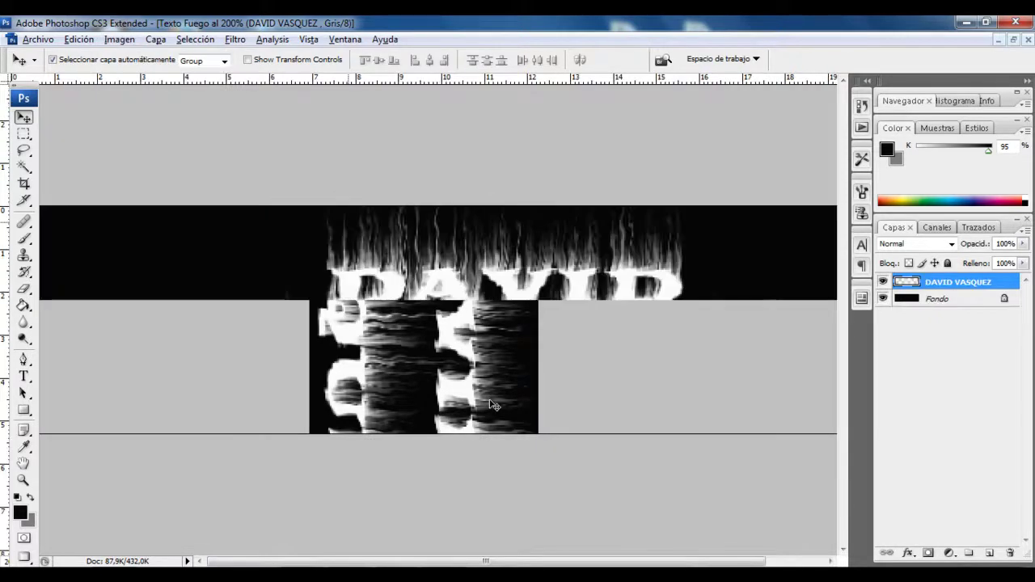
key("shift+Left")
key("shift+Left")
key("shift+Left")
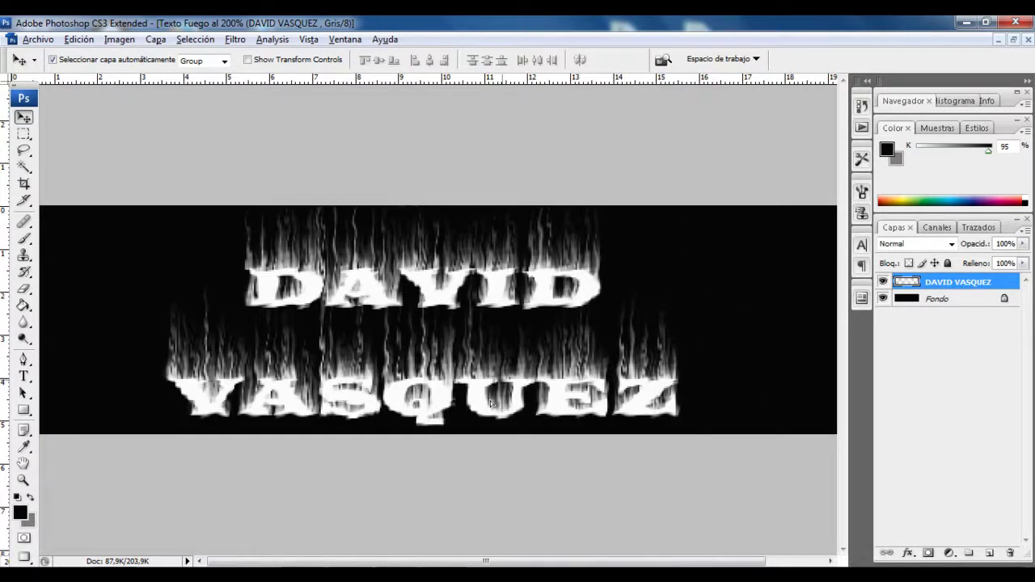
key("shift+Down")
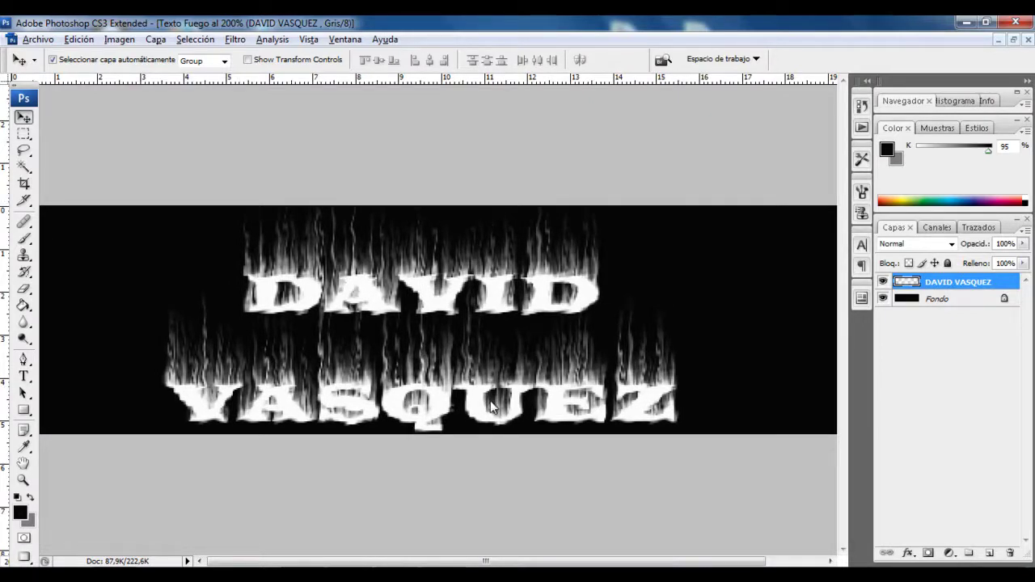
Step: Convert the image to Indexed Color mode, flattening its layers into one
key("alt+i")
key("Down")
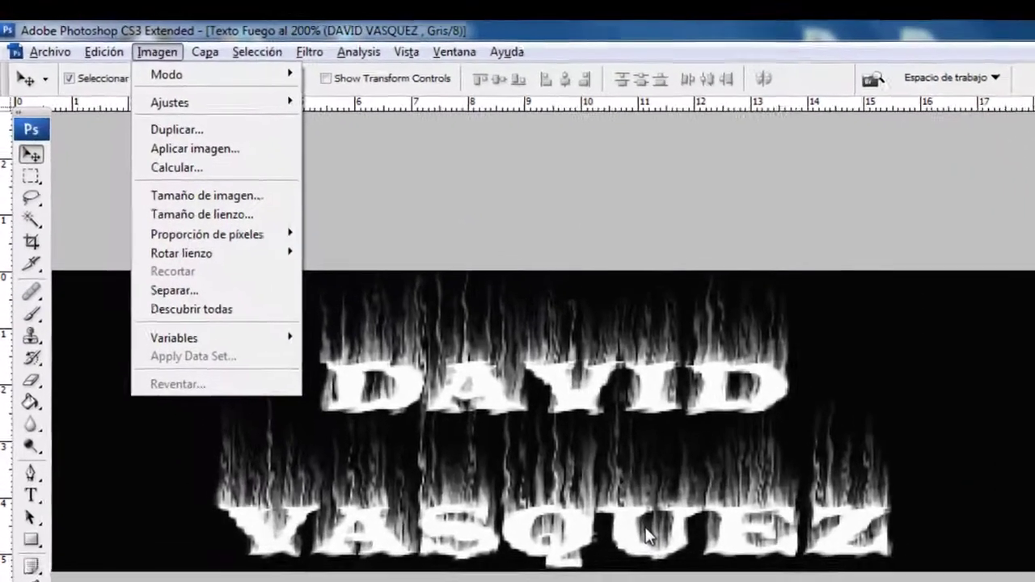
key("Down")
key("Right")
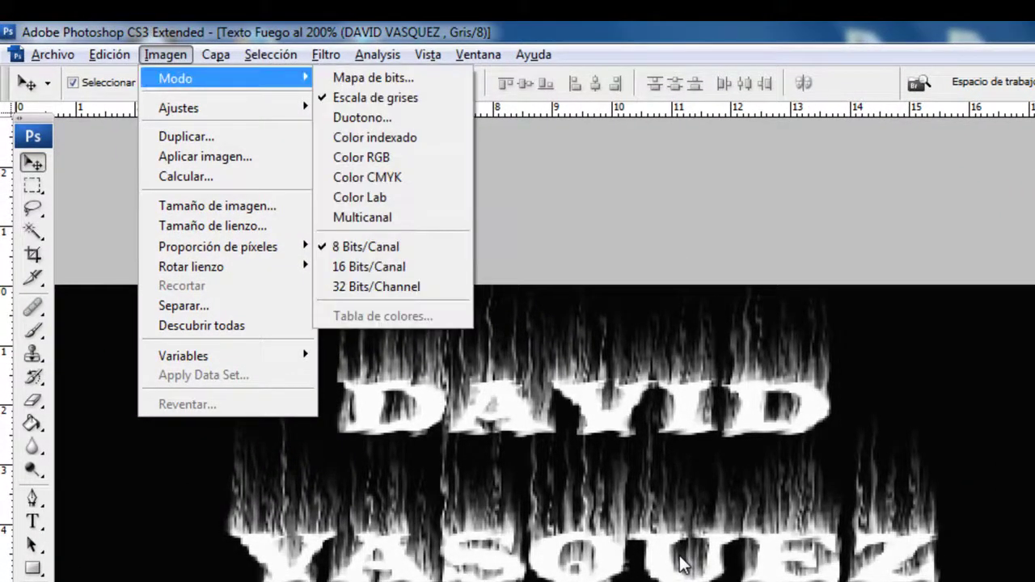
key("Down")
key("Down")
key("Down")
key("Down")
key("Down")
key("Down")
key("Down")
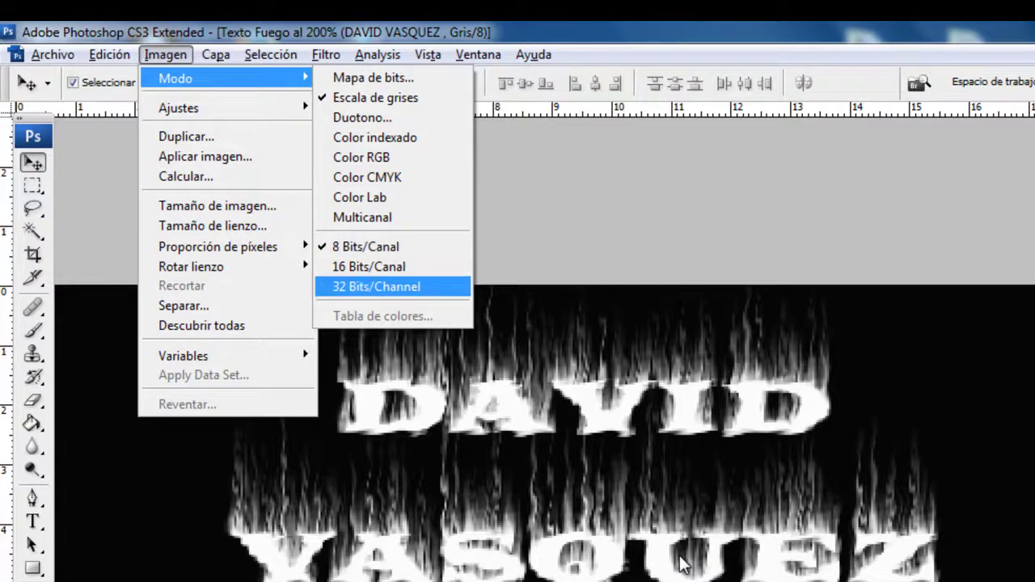
key("Up")
key("Up")
key("Up")
key("Up")
key("Up")
key("Up")
key("Up")
key("Up")
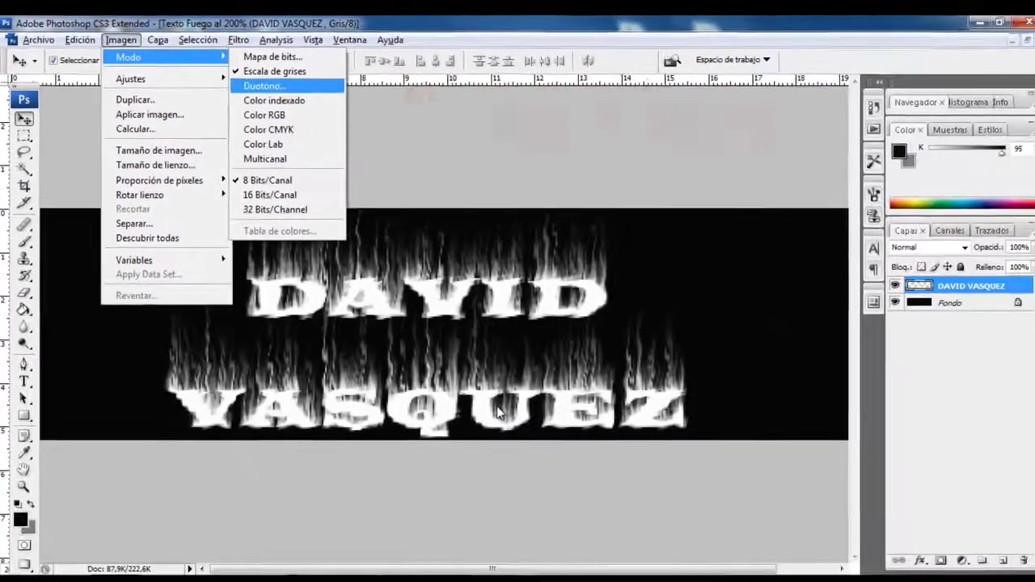
key("Down")
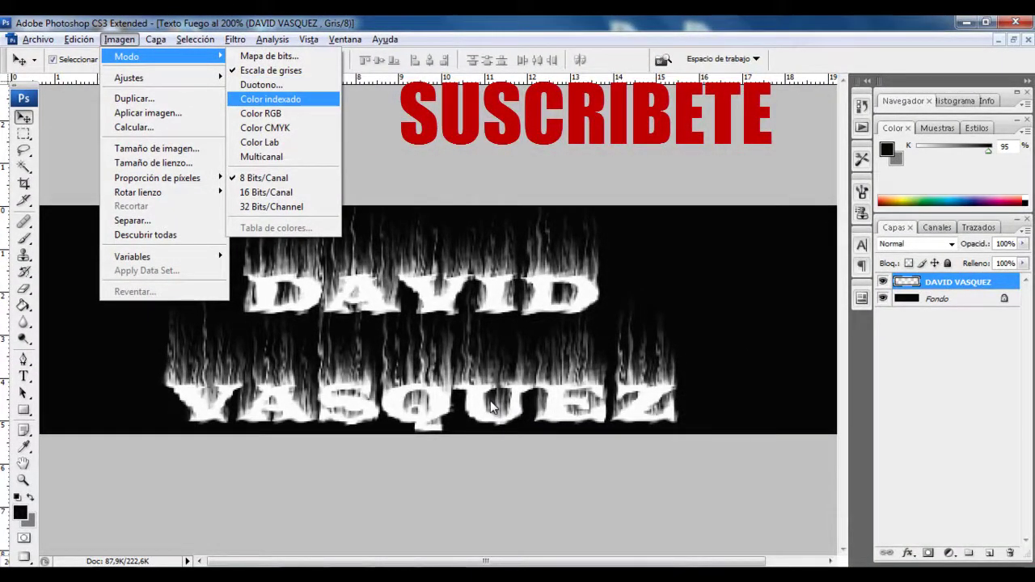
key("Return")
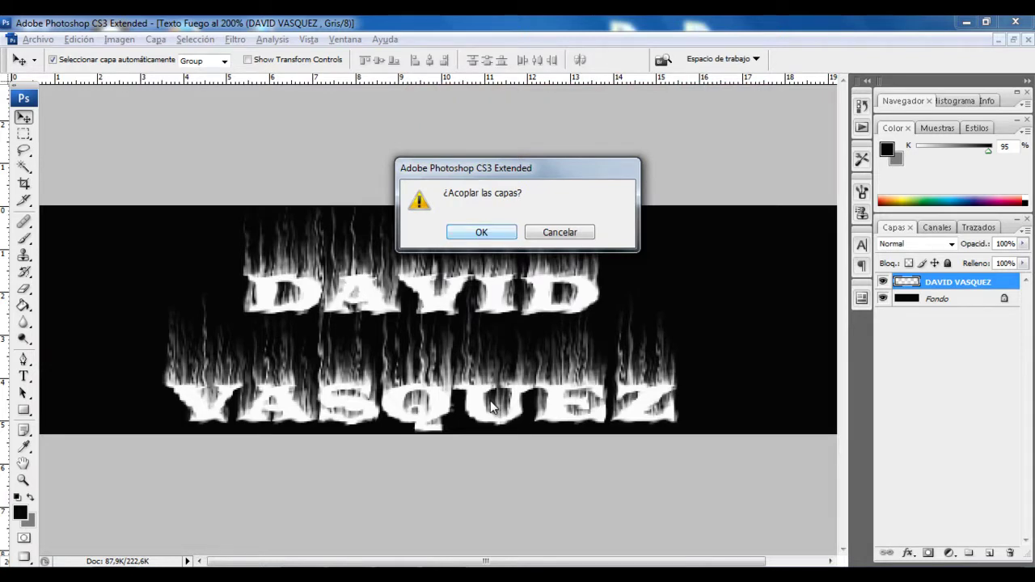
key("Return")
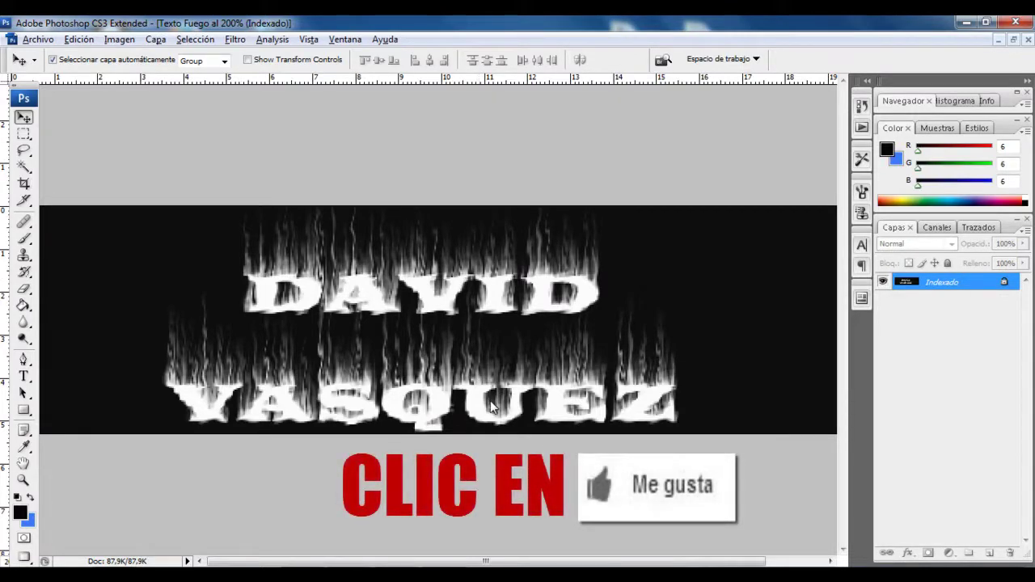
Step: Open the Tabla de colores dialog for the indexed image, showing the Escala de grises table
key("alt+c")
key("Left")
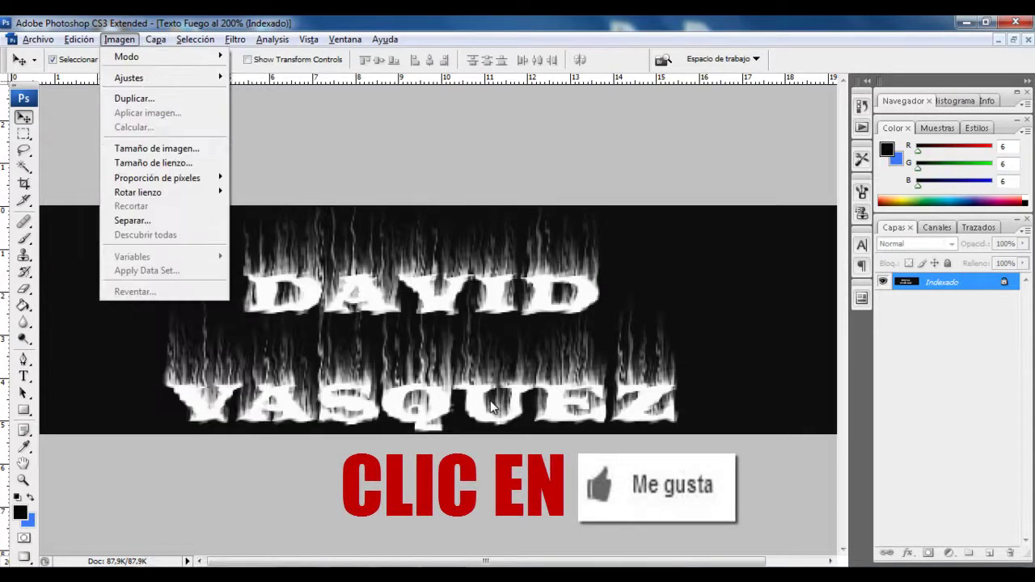
key("Down")
key("Right")
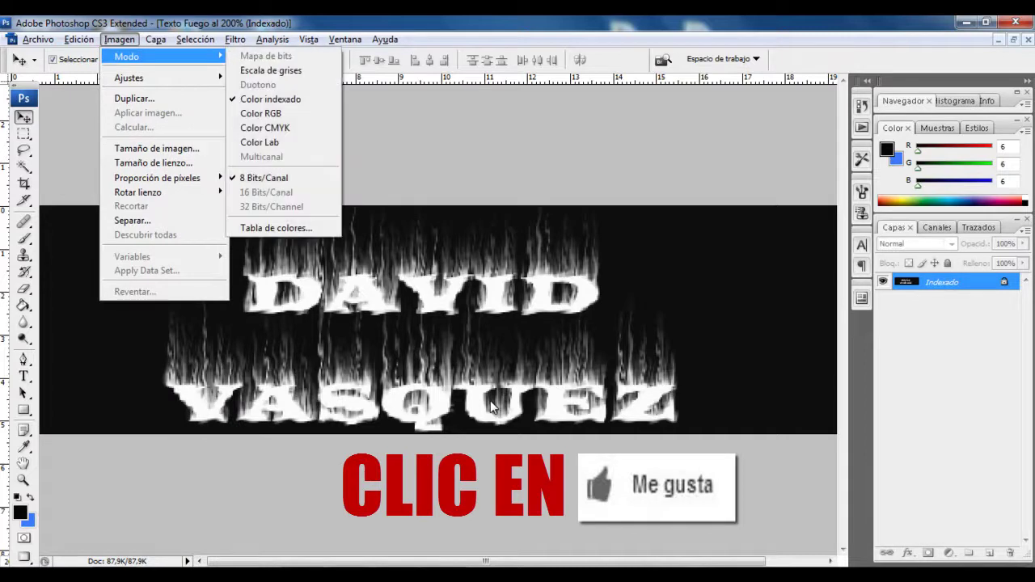
key("Down")
key("Down")
key("Down")
key("Down")
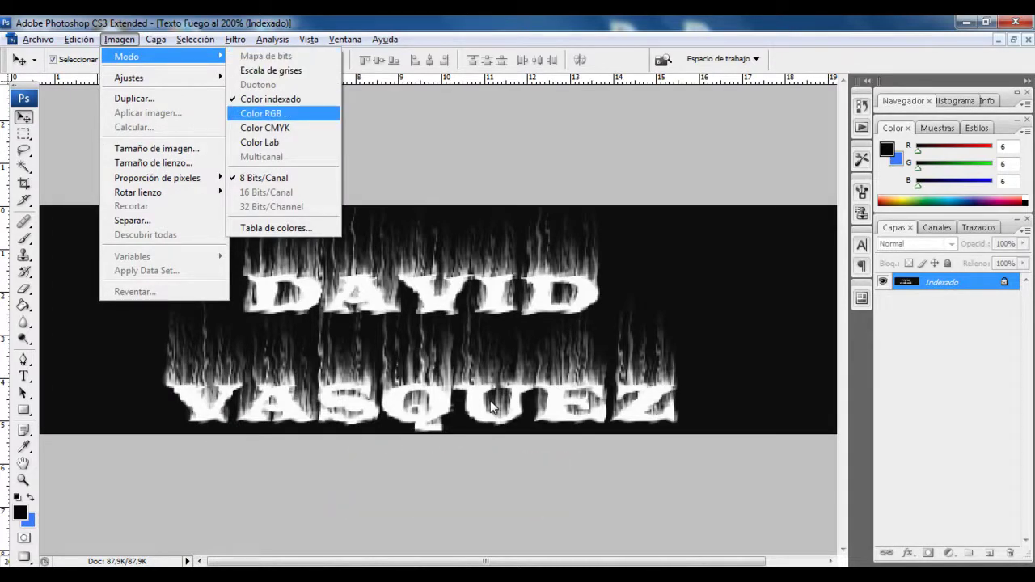
key("Down")
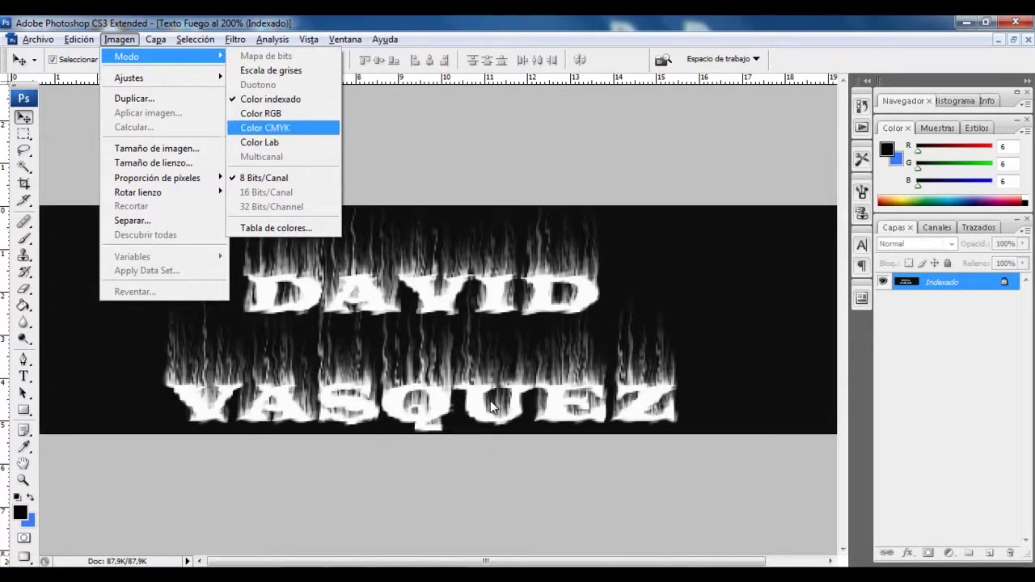
key("Up")
key("Up")
key("Up")
key("Down")
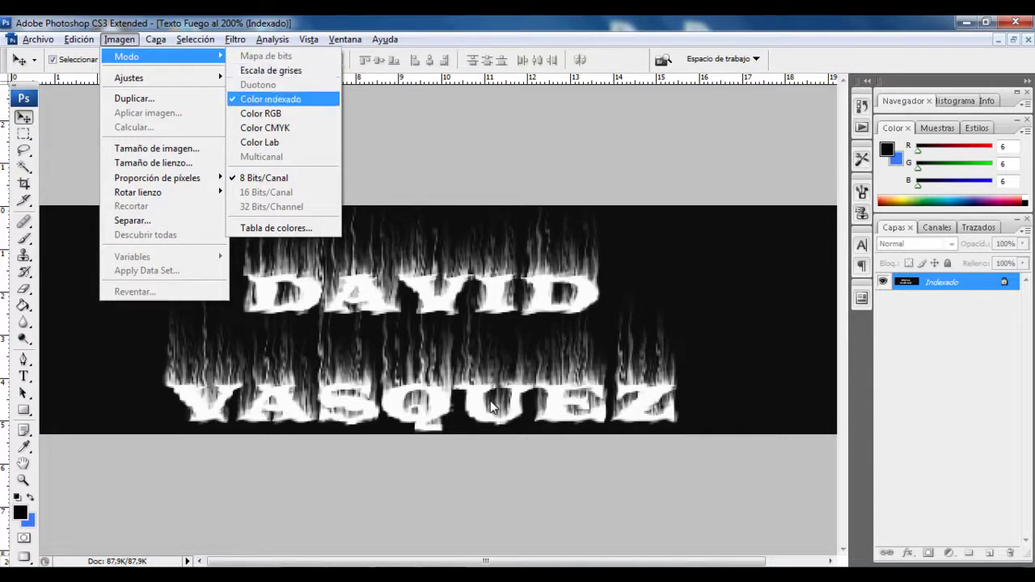
key("Down")
key("Down")
key("Up")
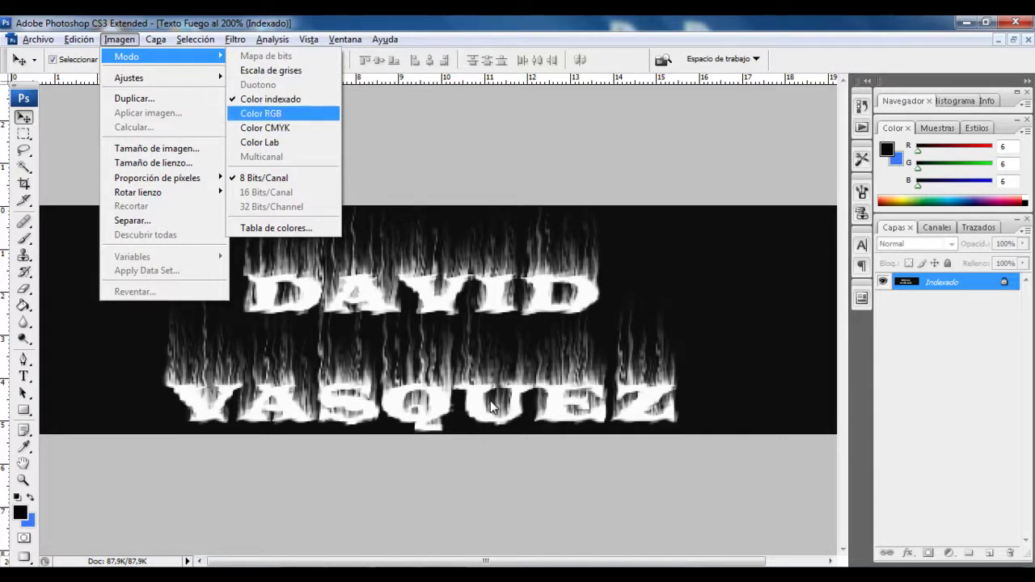
key("Down")
key("Down")
key("Down")
key("Down")
key("Down")
key("Down")
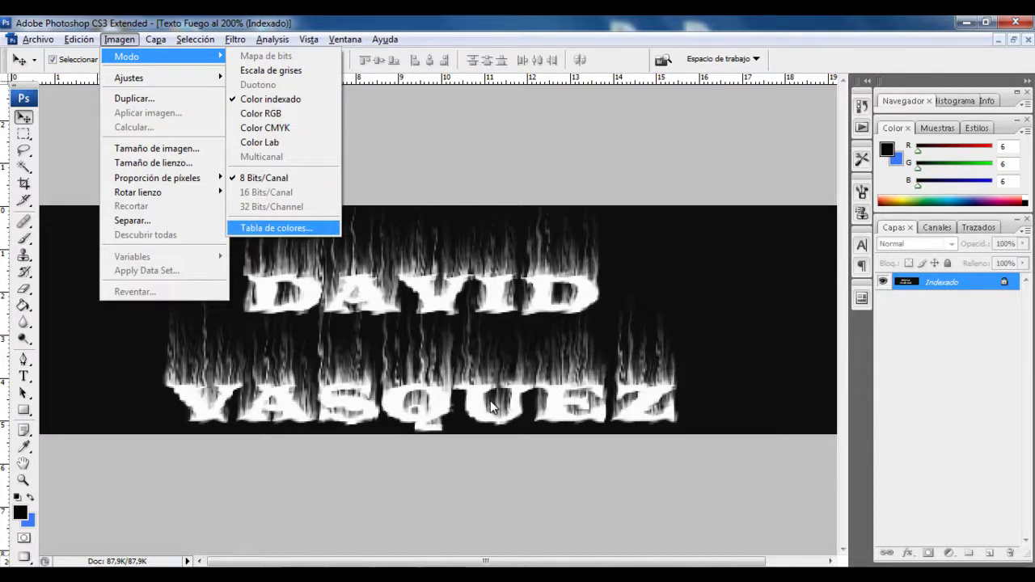
key("Return")
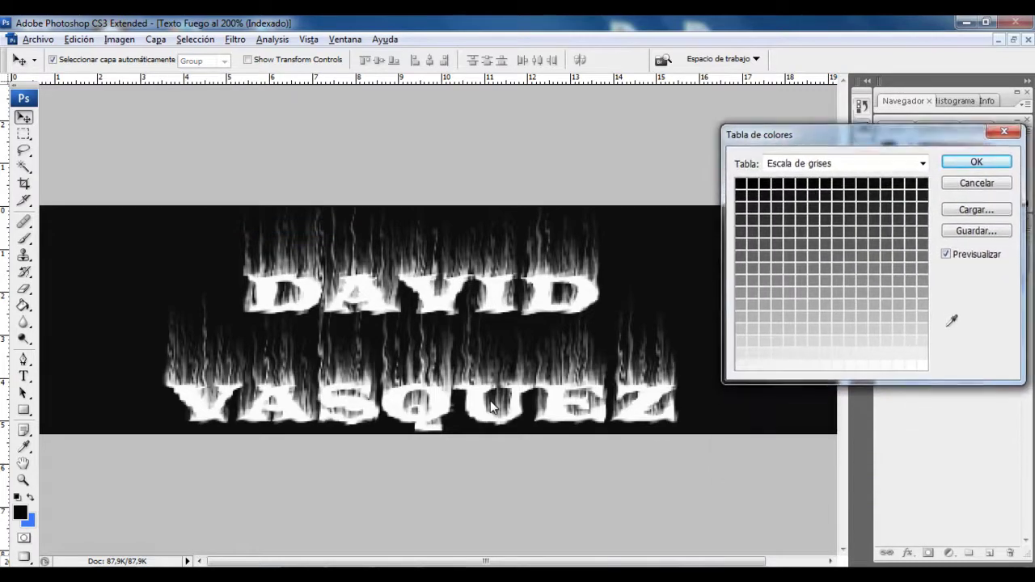
Step: Apply the Cuerpo negro colour table to turn the letters into yellow-orange flames
key("shift+Tab")
key("alt+Down")
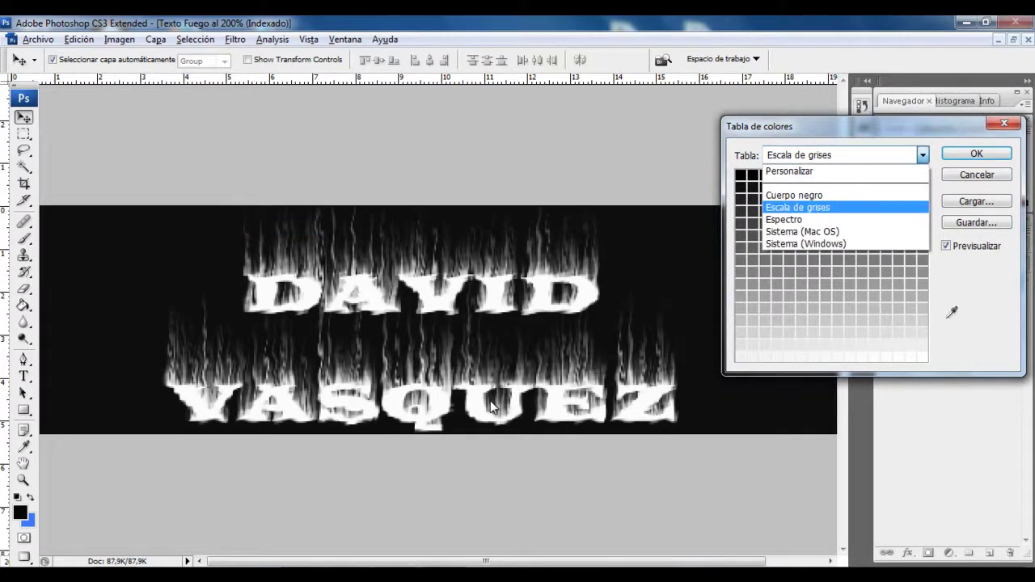
key("Up")
key("Up")
key("Up")
key("Down")
key("Return")
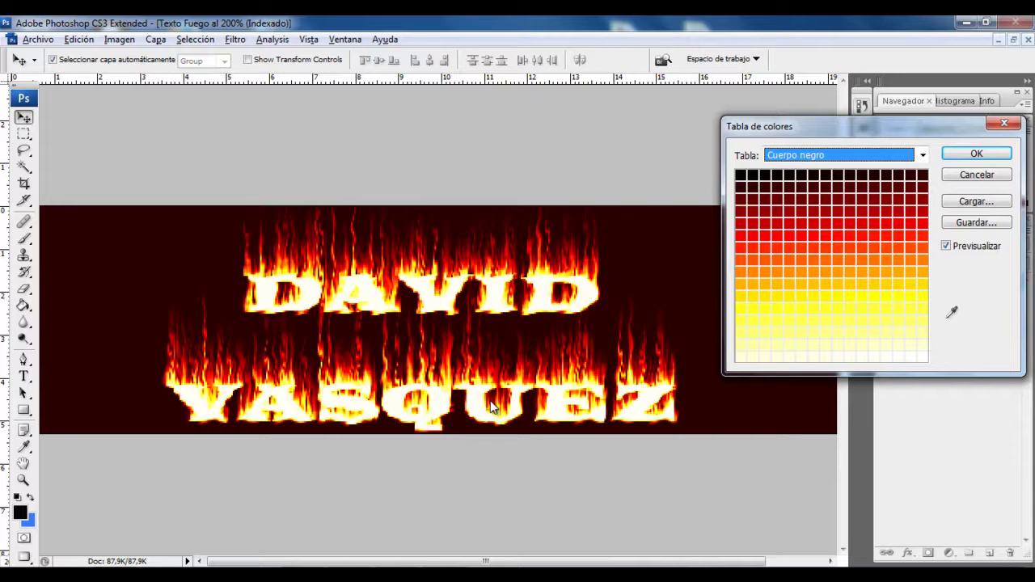
left_click(490, 400)
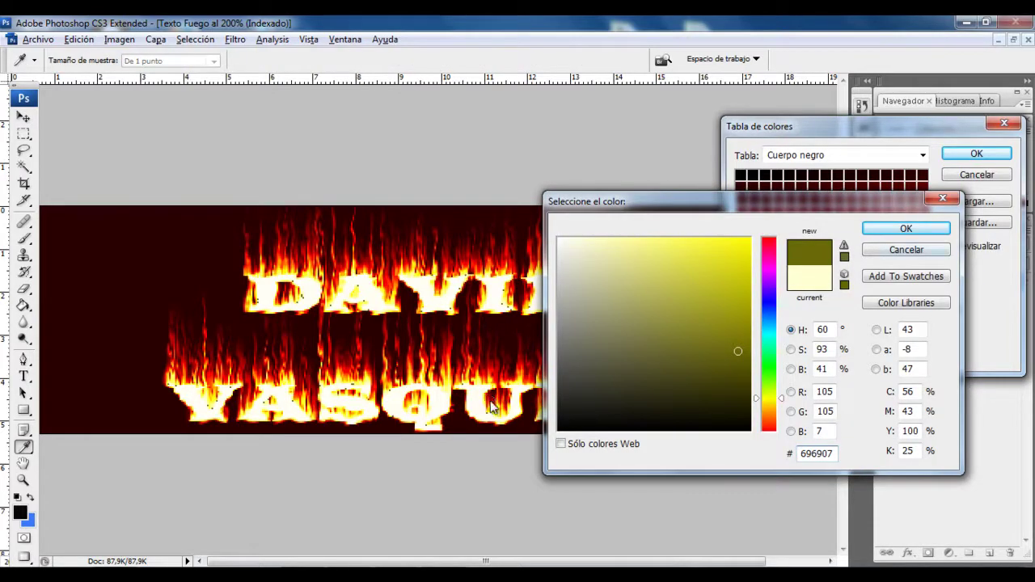
key("Escape")
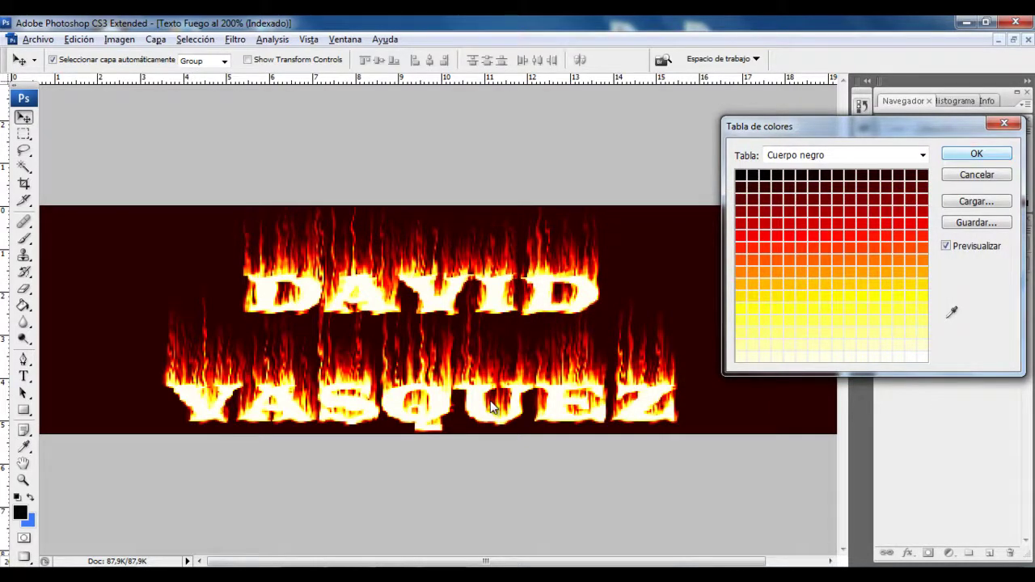
key("Return")
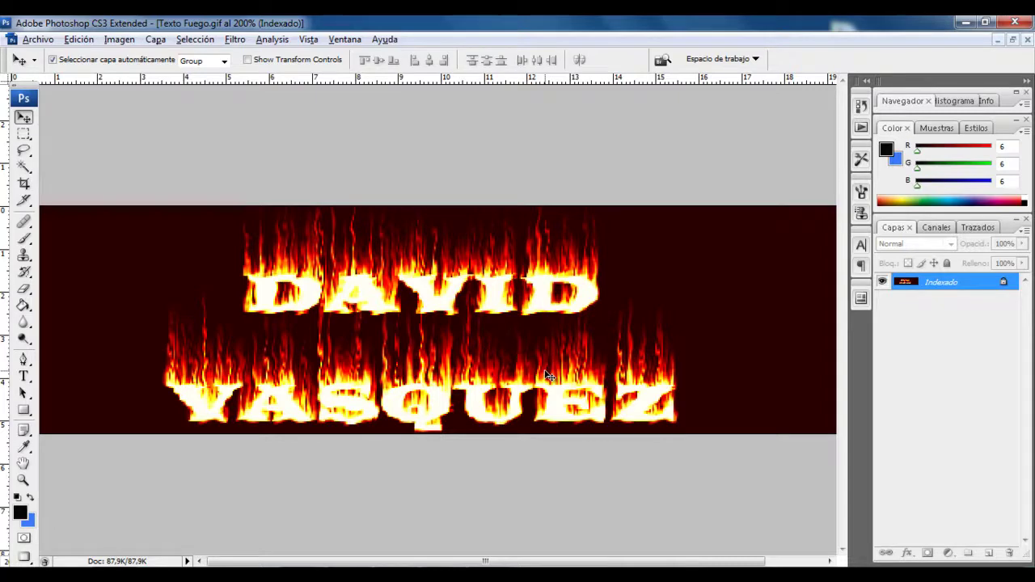
Step: Save the image to the Desktop as Texto Fuego.gif in CompuServe GIF format, Normal row order
left_click(30, 40)
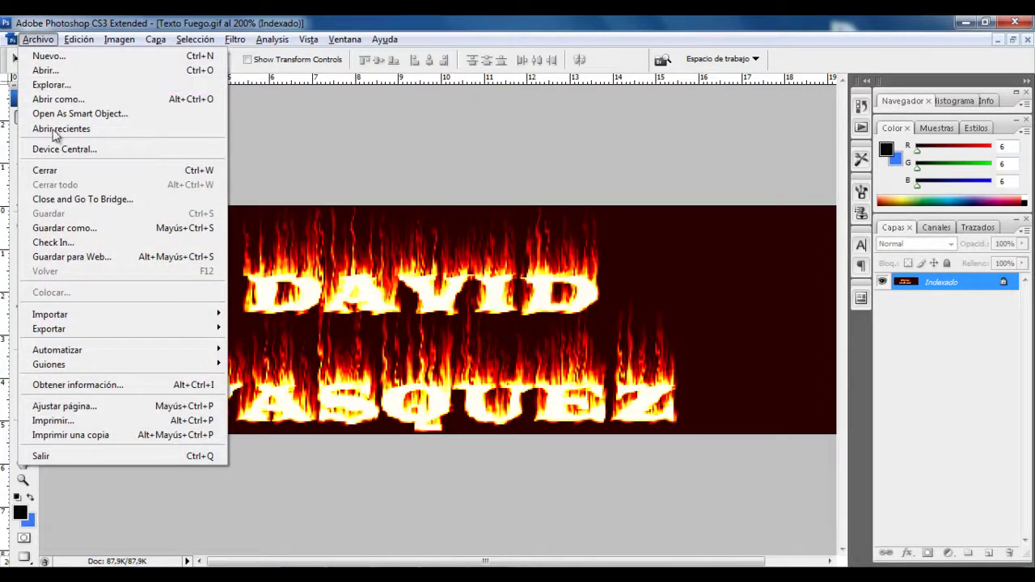
left_click(85, 229)
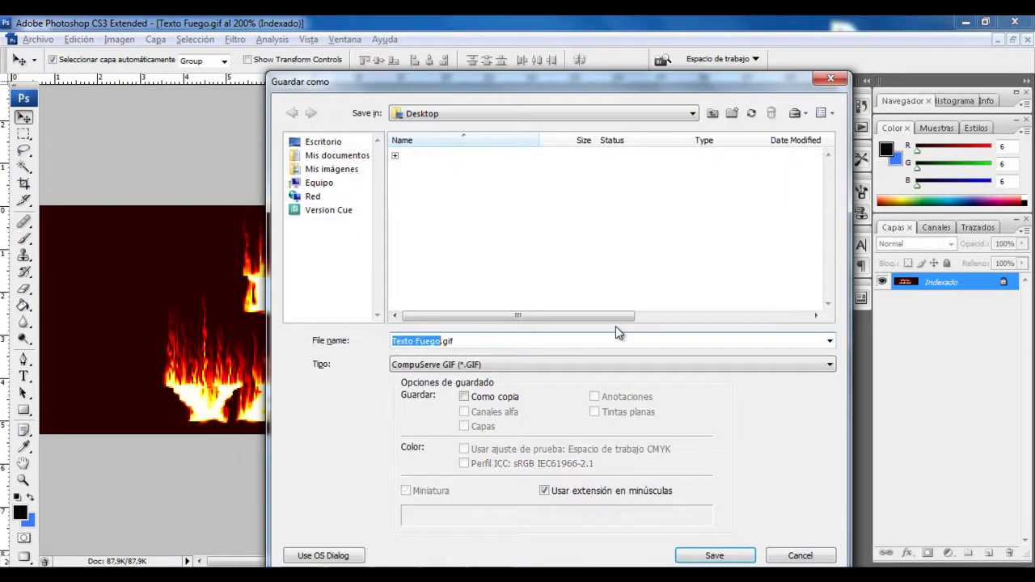
left_click(608, 366)
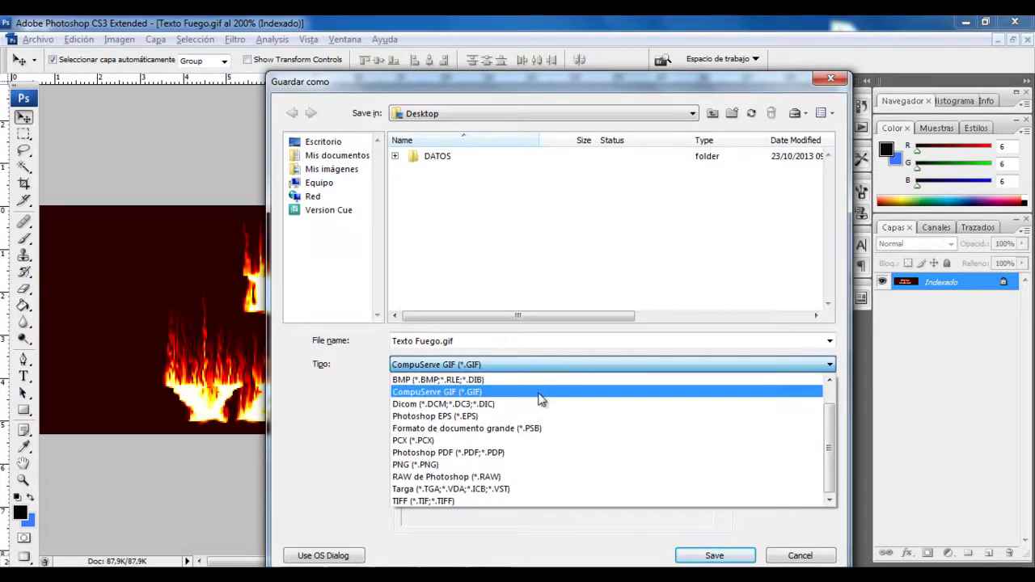
left_click(558, 392)
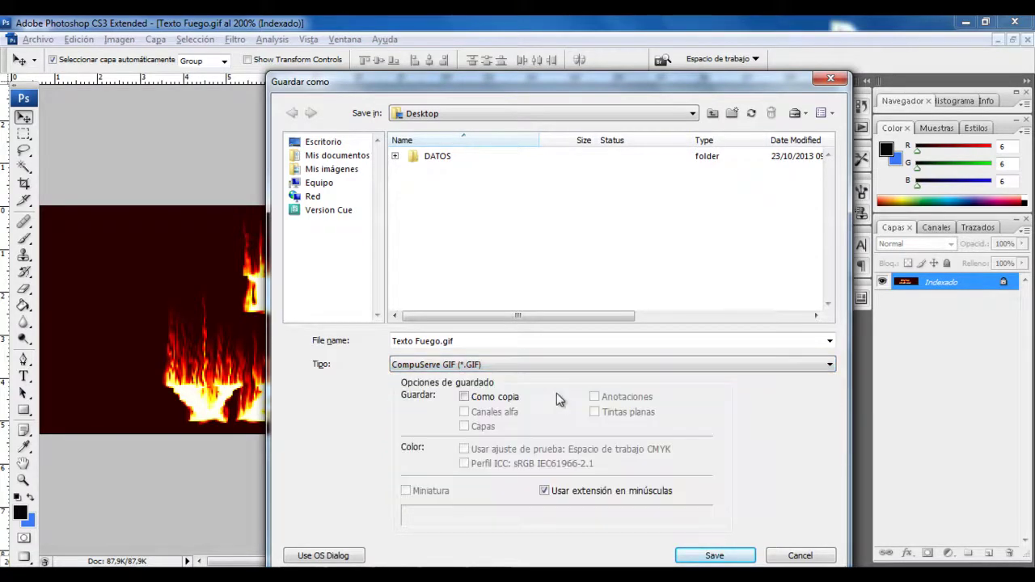
left_click(715, 555)
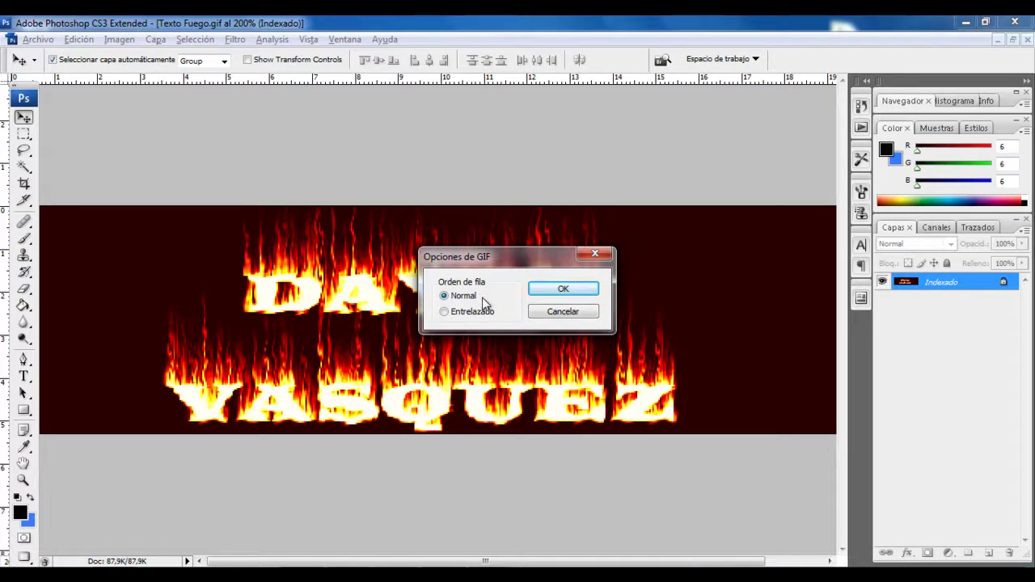
left_click(566, 291)
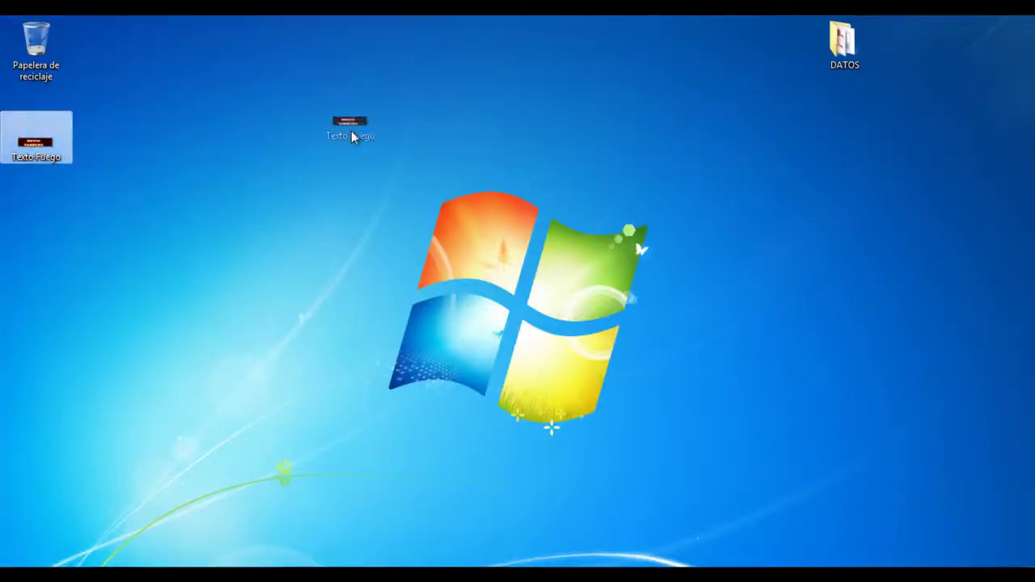
Step: Open the saved Texto Fuego.gif file from the desktop
left_click_drag(67, 157, 433, 156)
left_click_drag(322, 51, 574, 234)
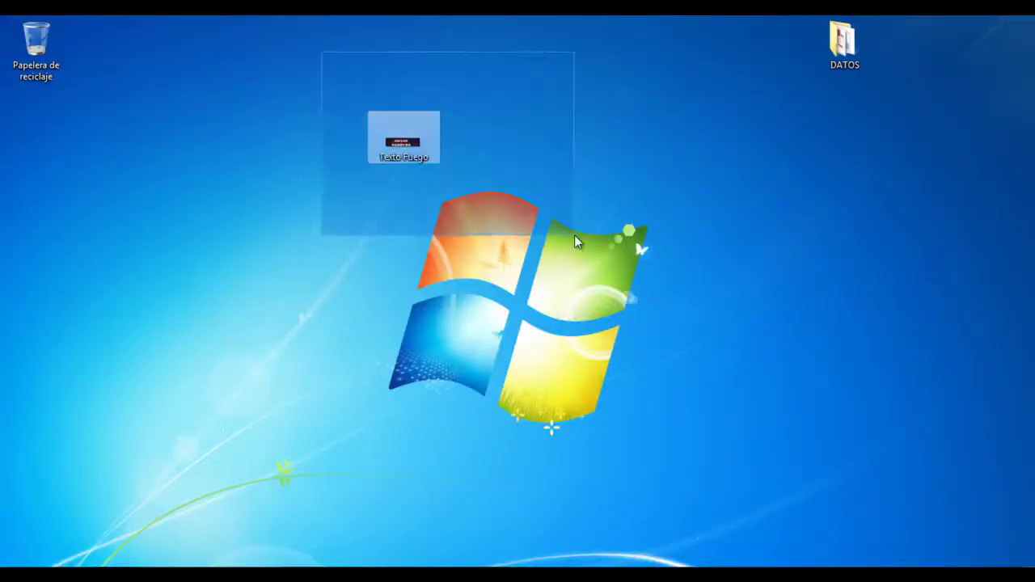
double_click(433, 140)
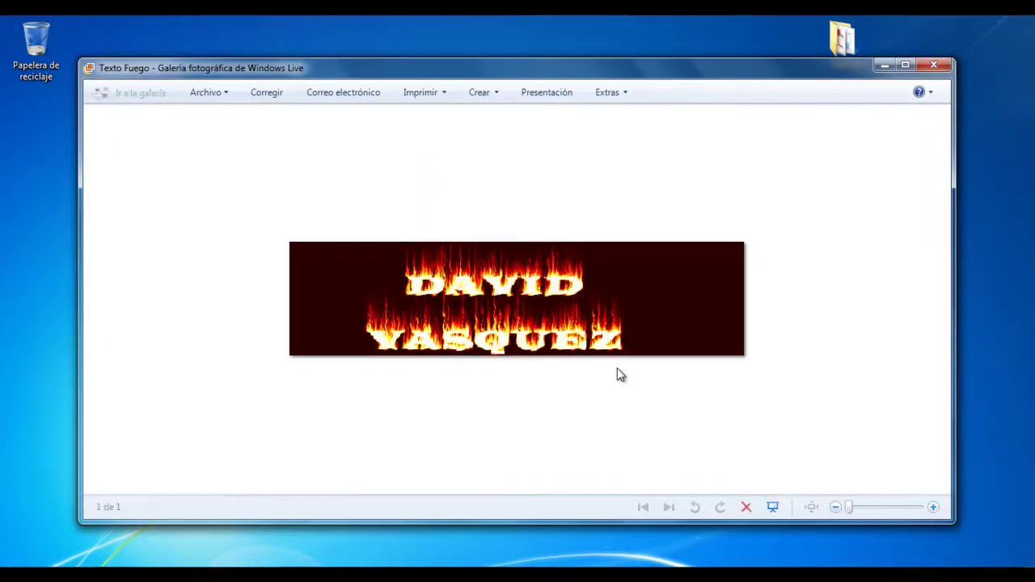
Step: Zoom in on the Texto Fuego flame image in Windows Live Photo Gallery
scroll(617, 372, "up", 1)
scroll(617, 372, "up", 1)
scroll(617, 372, "up", 1)
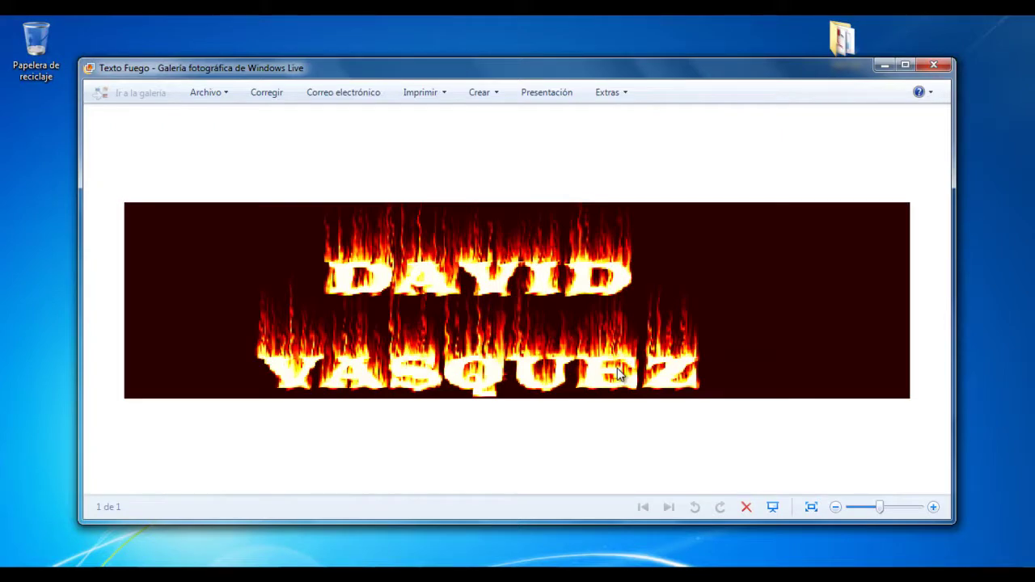